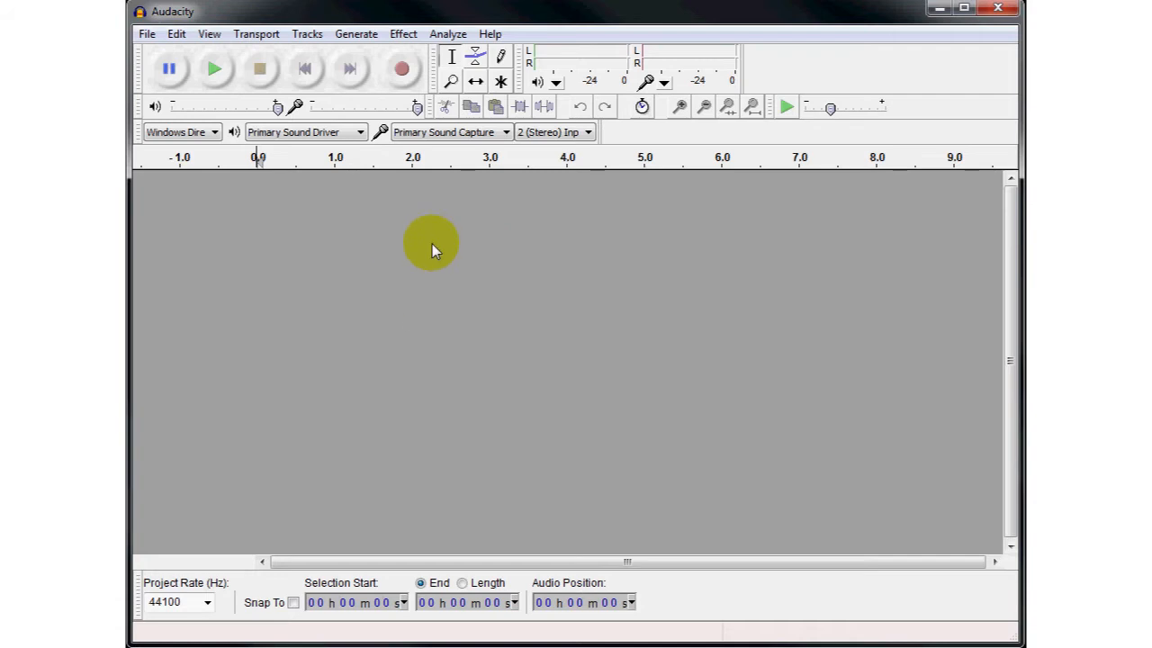
Record a voice clip of about 4 seconds on a new stereo track and stop the recording.
{"action": "left_click", "coordinate": [404, 81]}
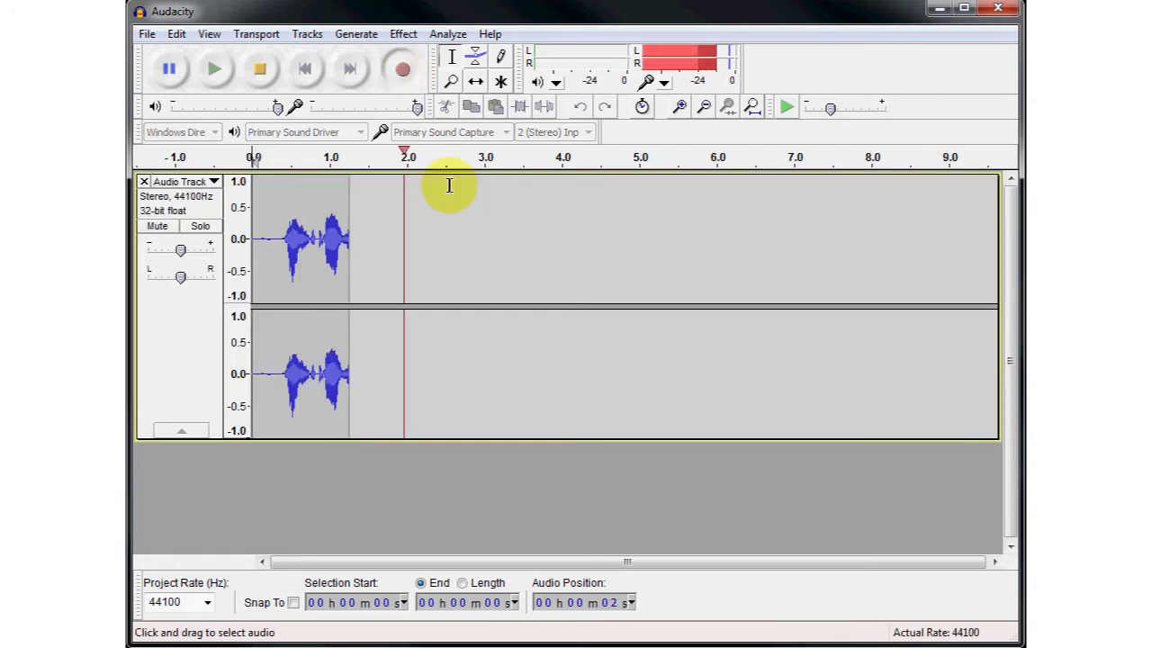
{"action": "left_click", "coordinate": [260, 69]}
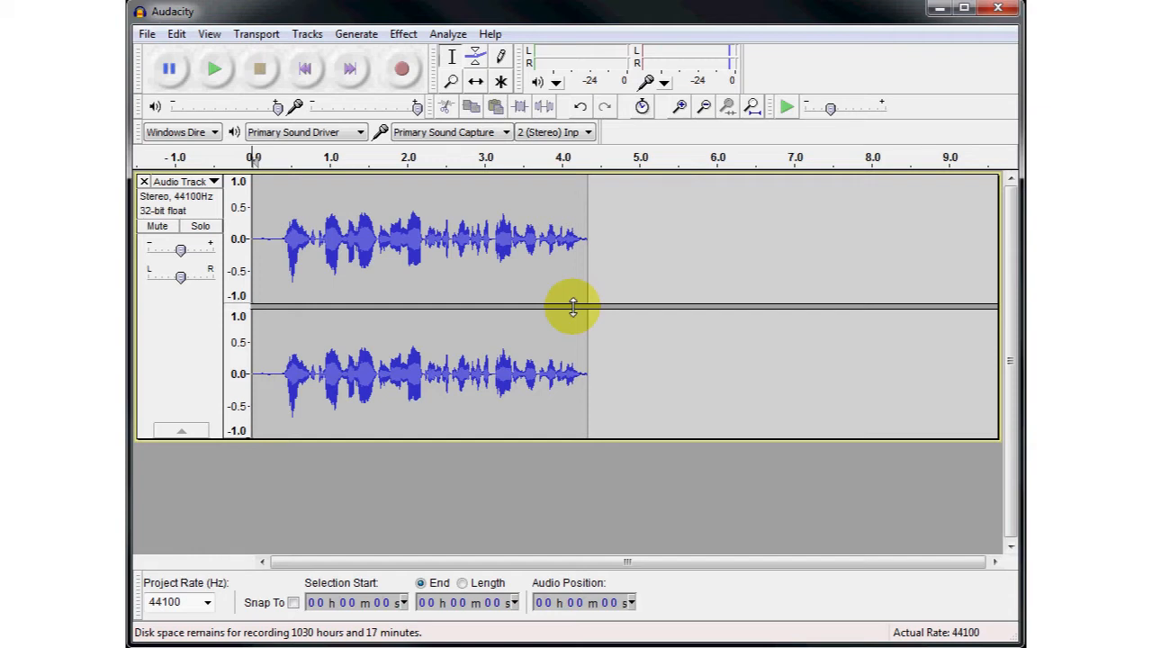
{"action": "left_click", "coordinate": [145, 33]}
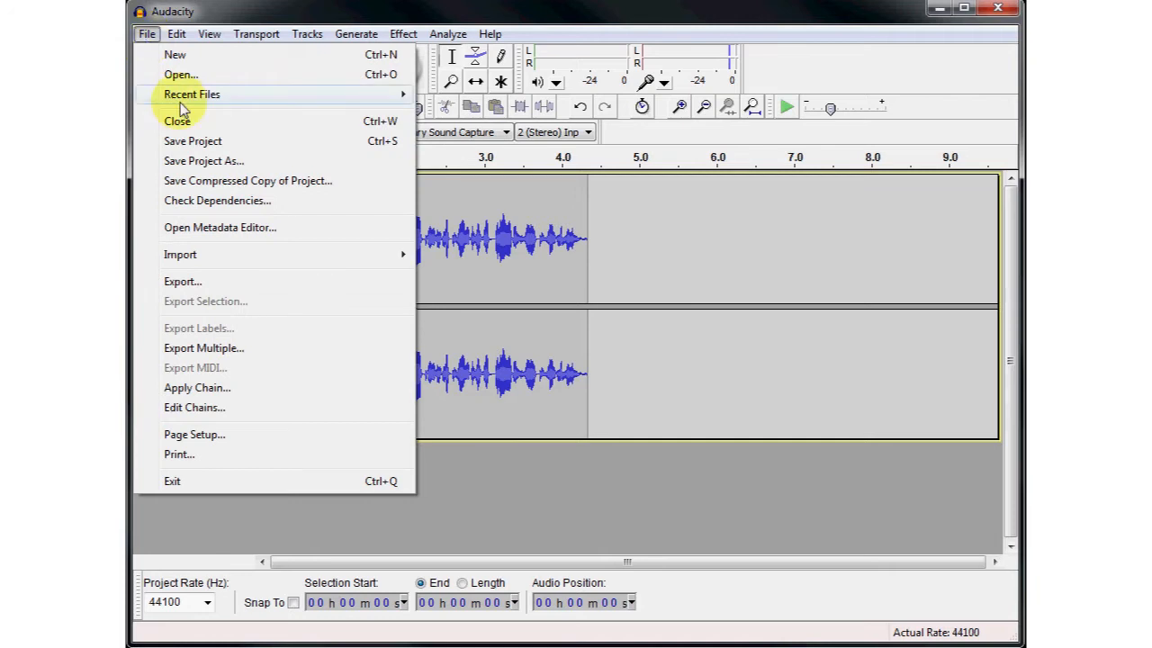
{"action": "left_click", "coordinate": [702, 200]}
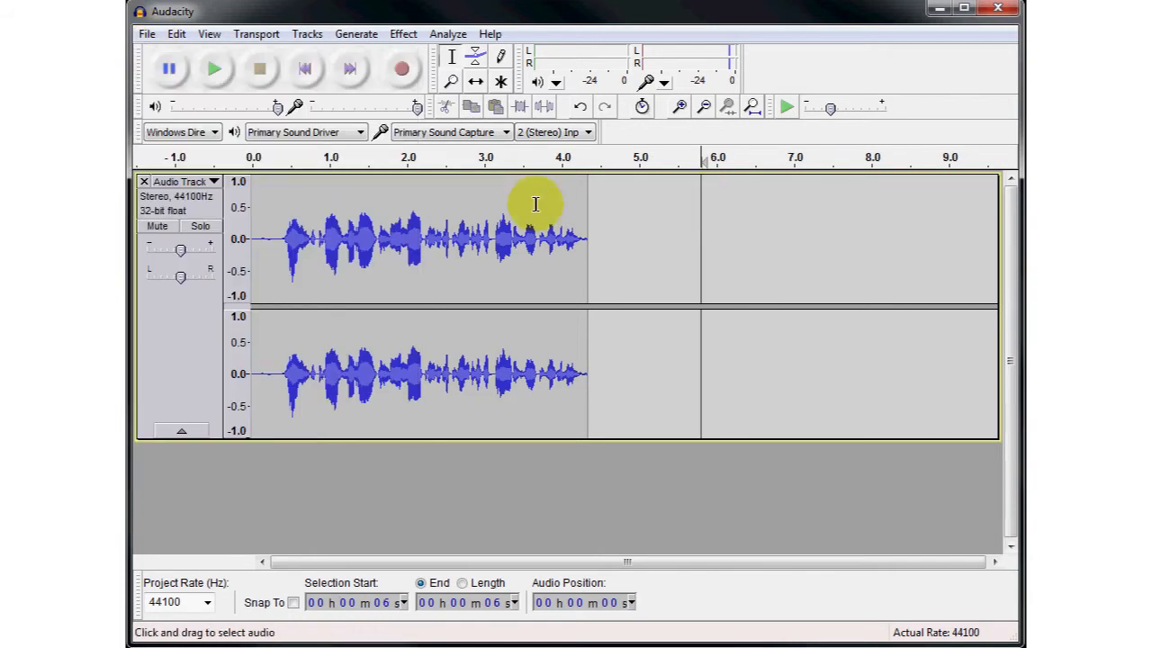
Start saving the project and choose the Audacity Tutorial folder inside My Documents > 2012 as its location.
{"action": "left_click", "coordinate": [147, 36]}
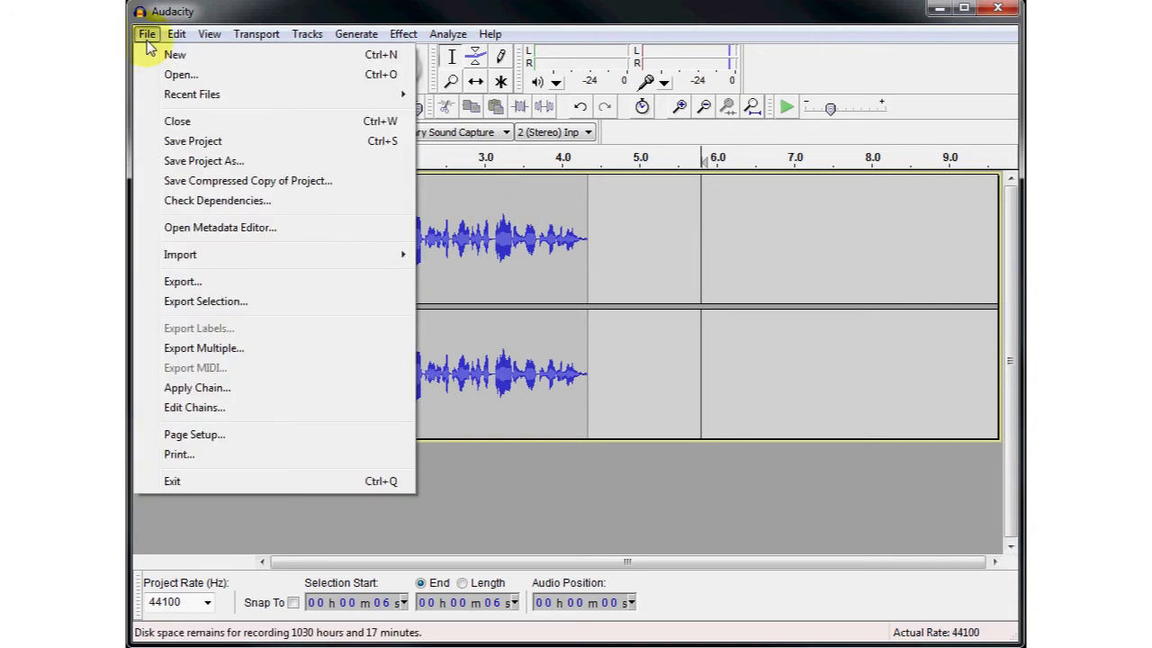
{"action": "left_click", "coordinate": [201, 147]}
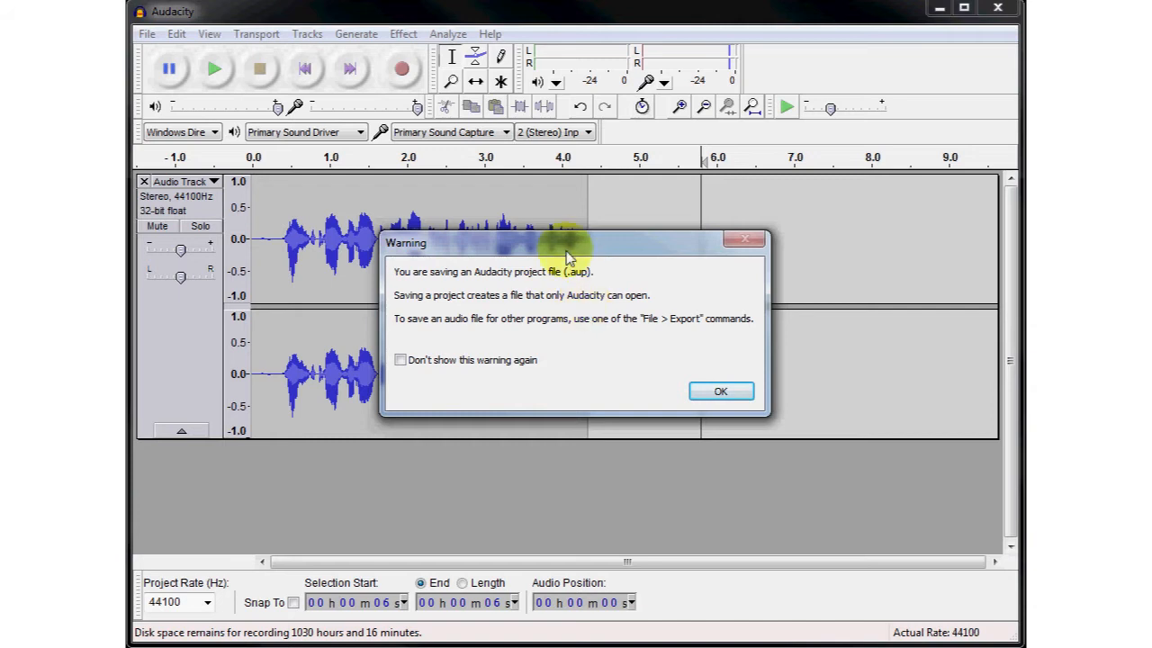
{"action": "left_click", "coordinate": [720, 392]}
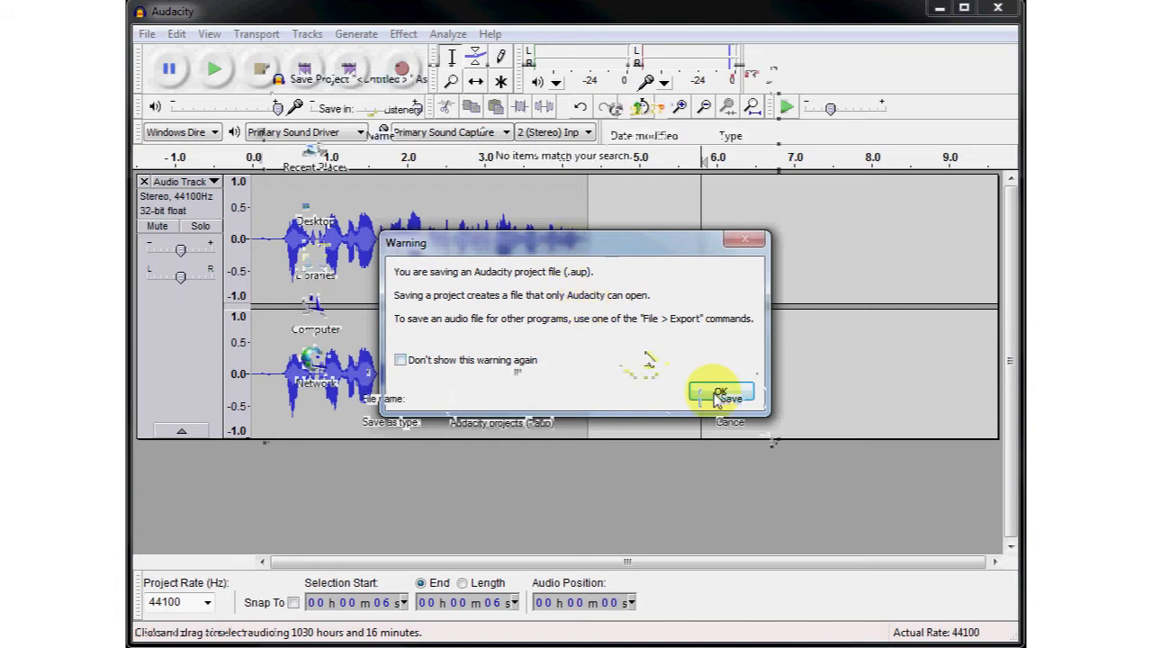
{"action": "left_click", "coordinate": [586, 109]}
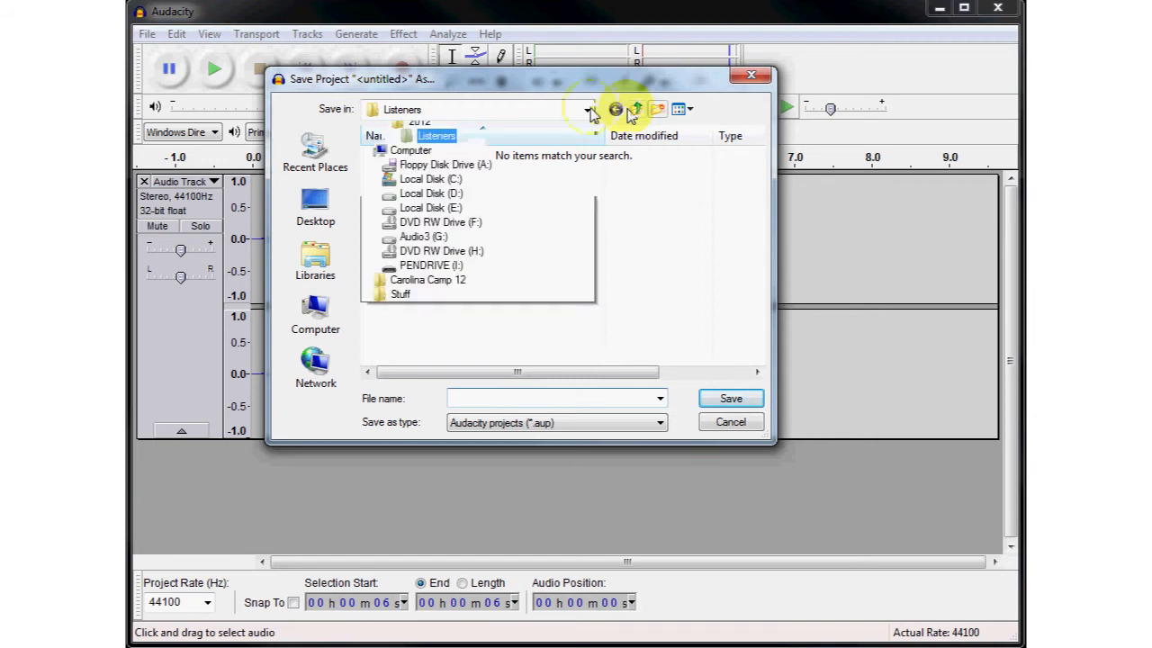
{"action": "left_click", "coordinate": [418, 216]}
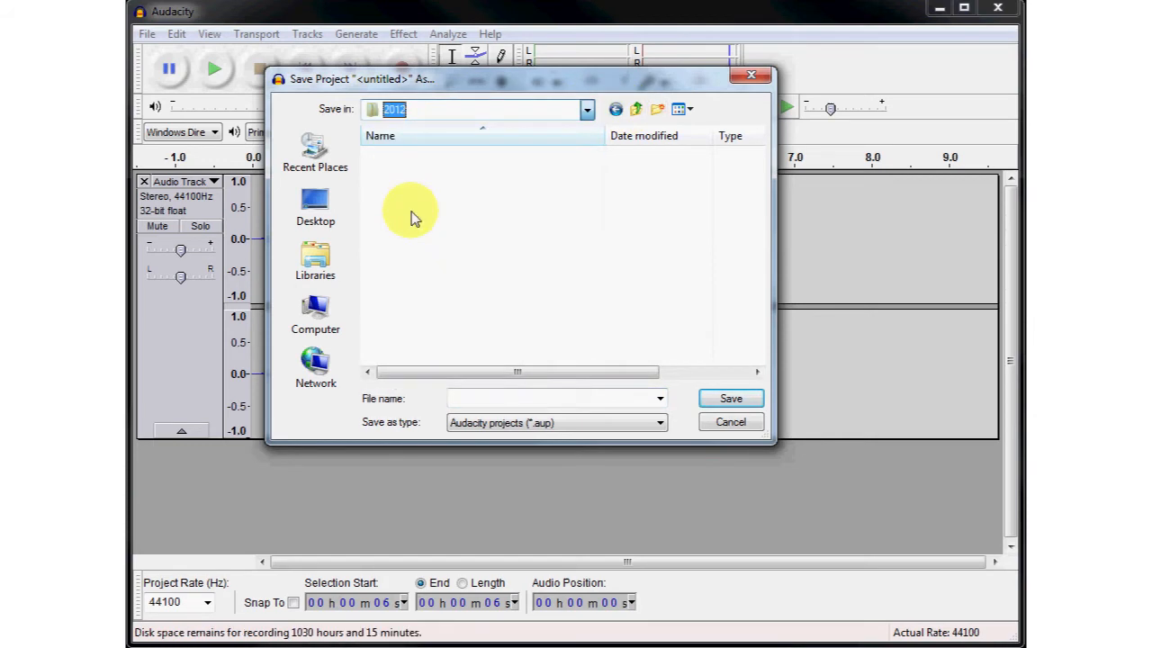
{"action": "left_click", "coordinate": [586, 112]}
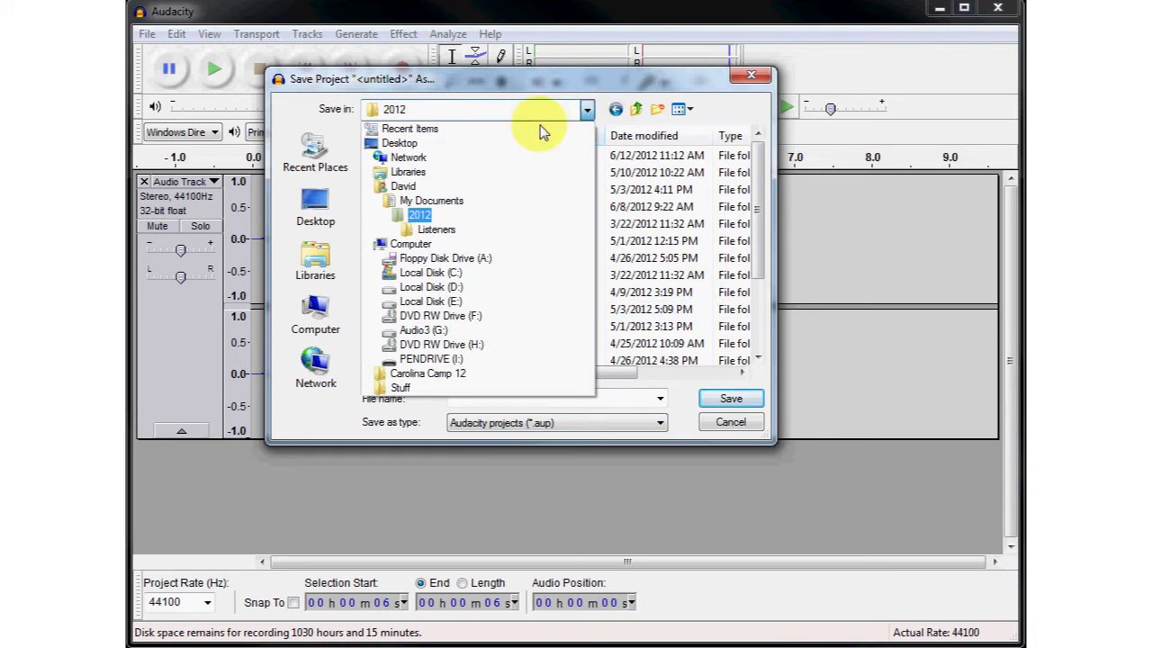
{"action": "left_click", "coordinate": [402, 200]}
{"action": "left_click", "coordinate": [587, 110]}
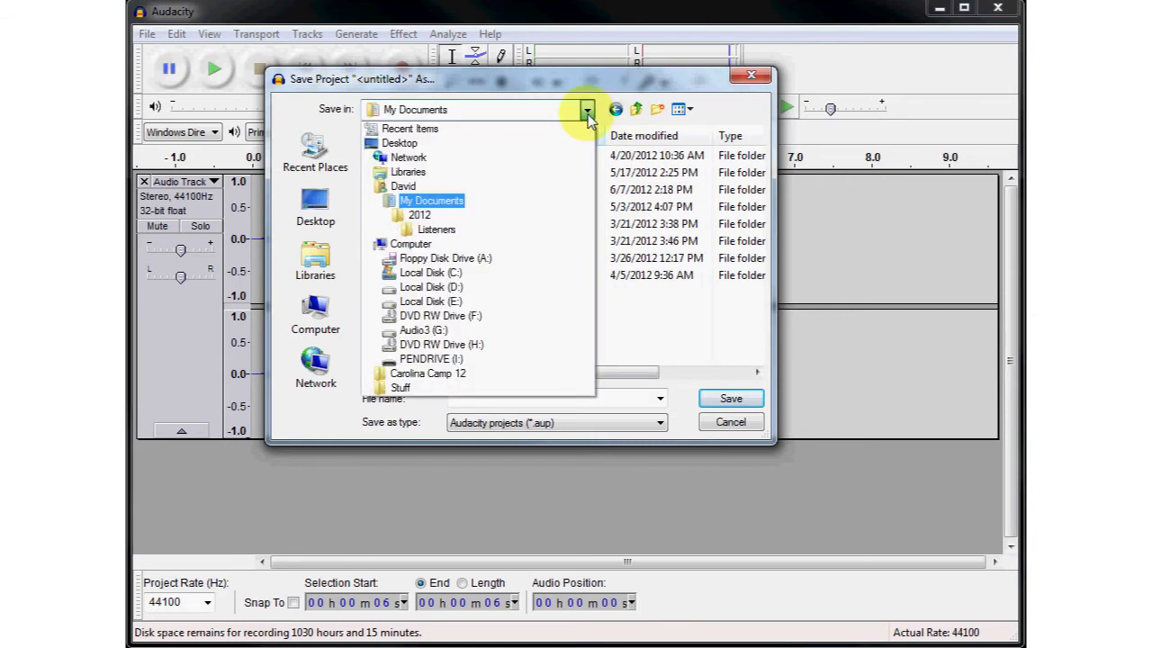
{"action": "left_click", "coordinate": [400, 217]}
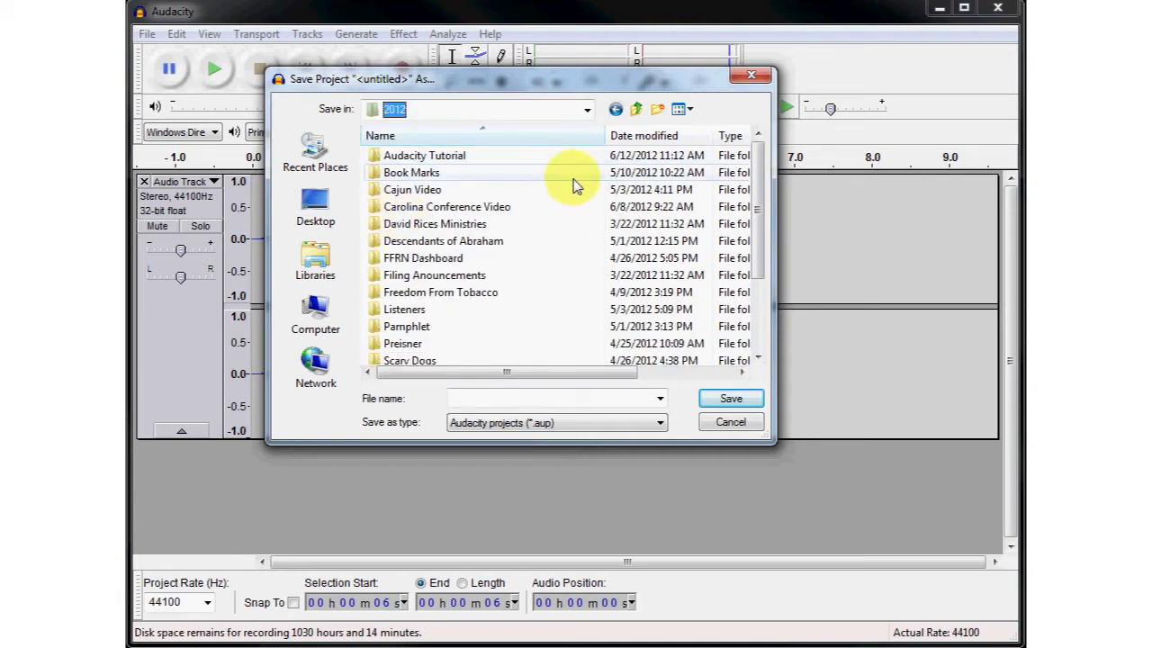
{"action": "double_click", "coordinate": [378, 158]}
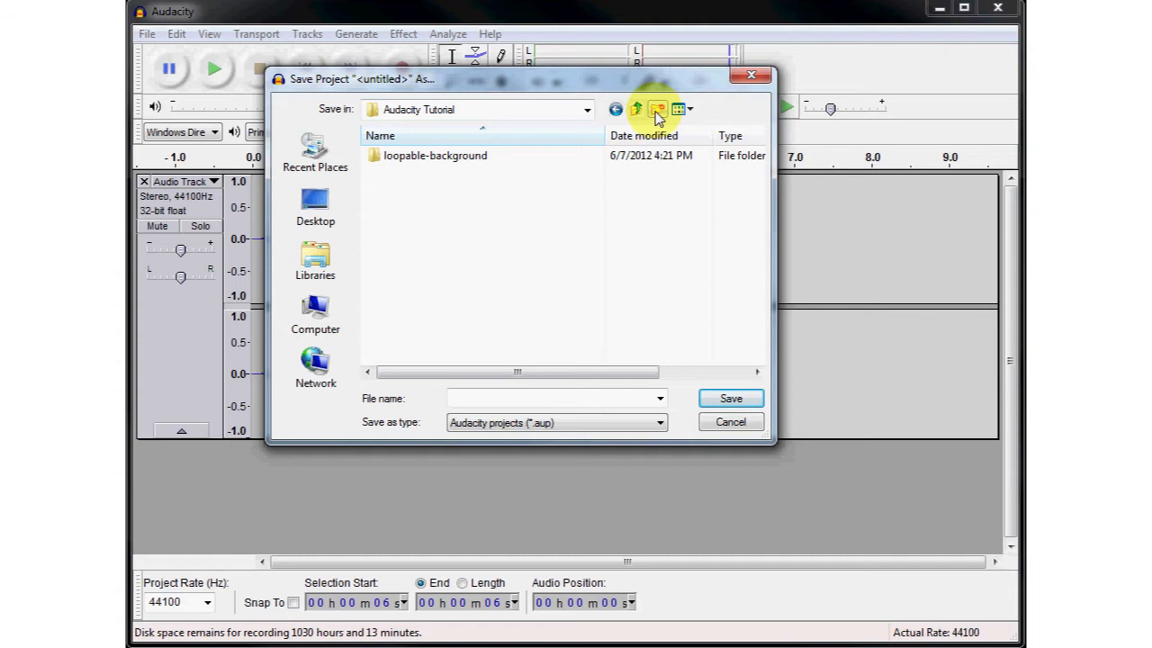
Create a new folder named Book inside the Audacity Tutorial folder.
{"action": "right_click", "coordinate": [447, 237]}
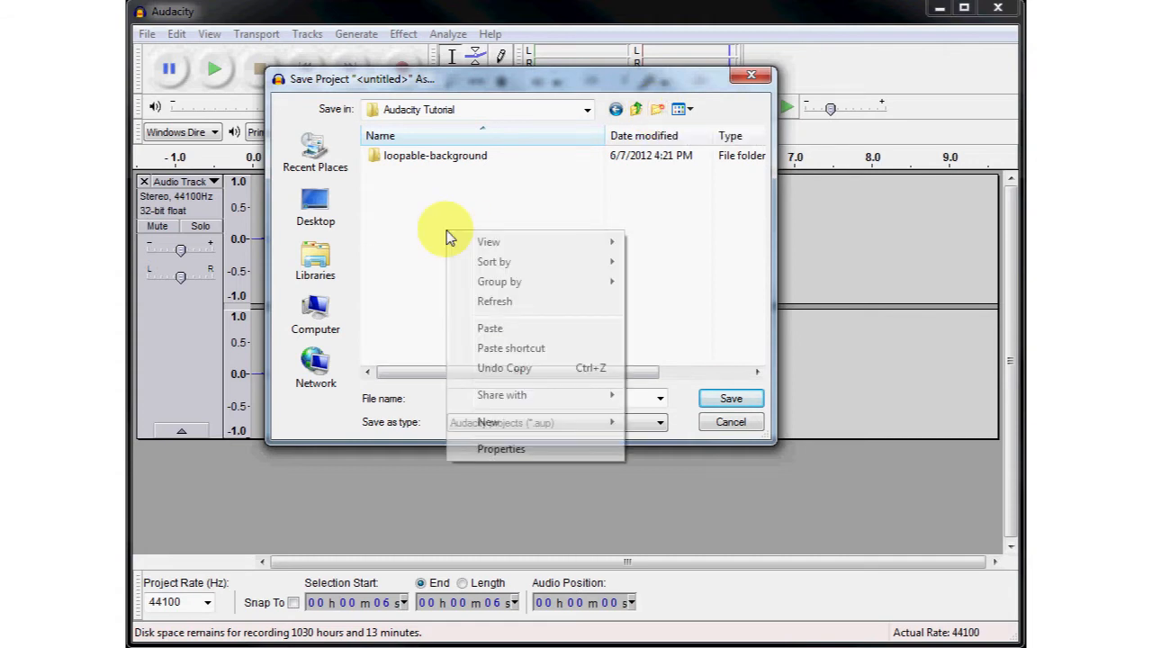
{"action": "mouse_move", "coordinate": [504, 421]}
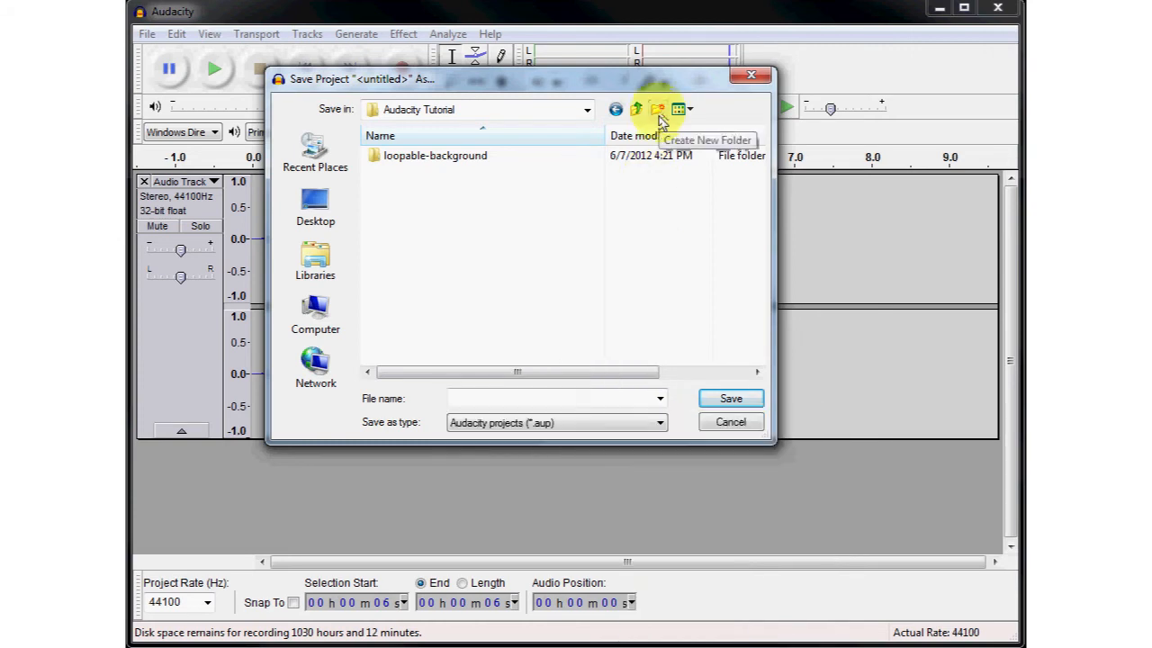
{"action": "right_click", "coordinate": [441, 218]}
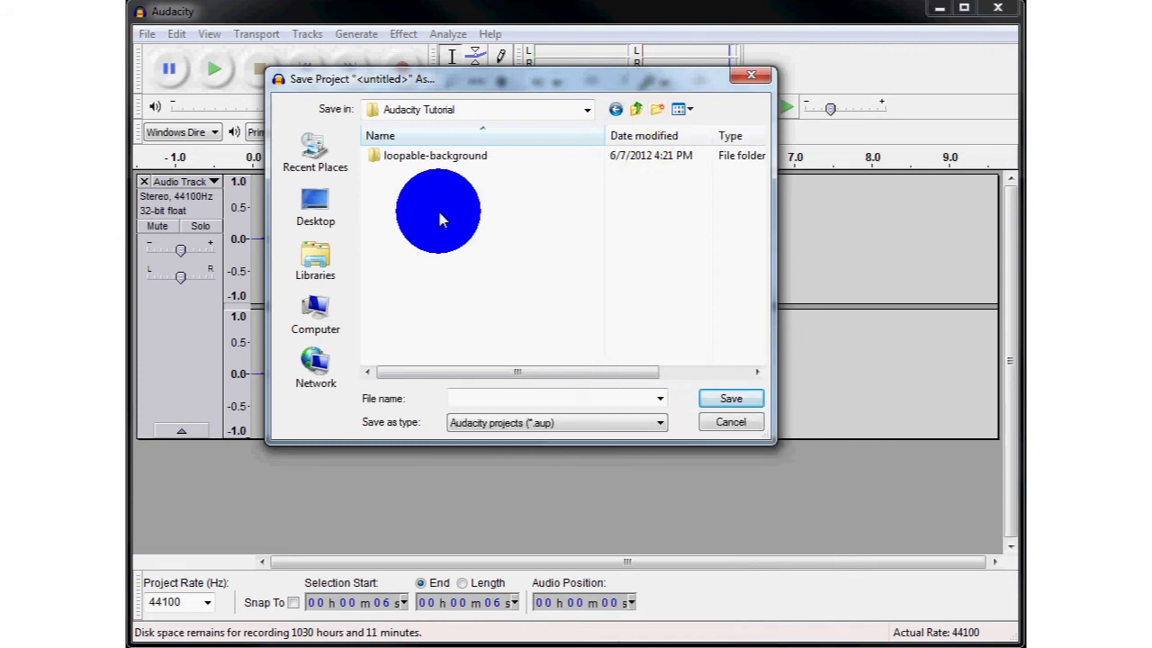
{"action": "left_click", "coordinate": [504, 407]}
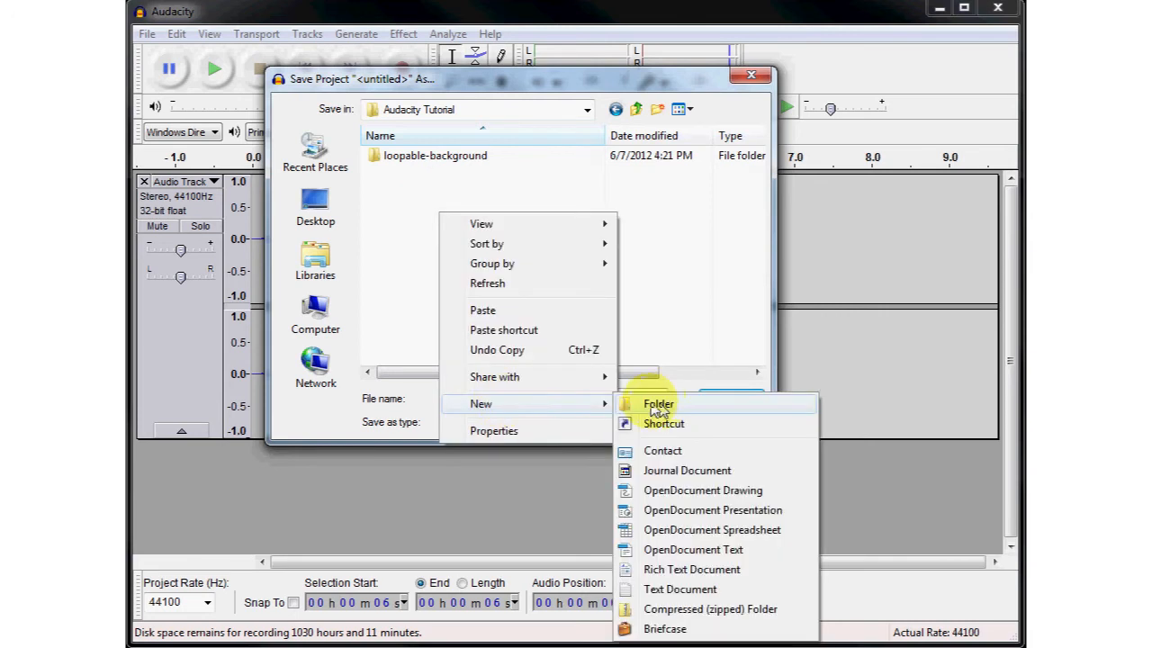
{"action": "left_click", "coordinate": [660, 406]}
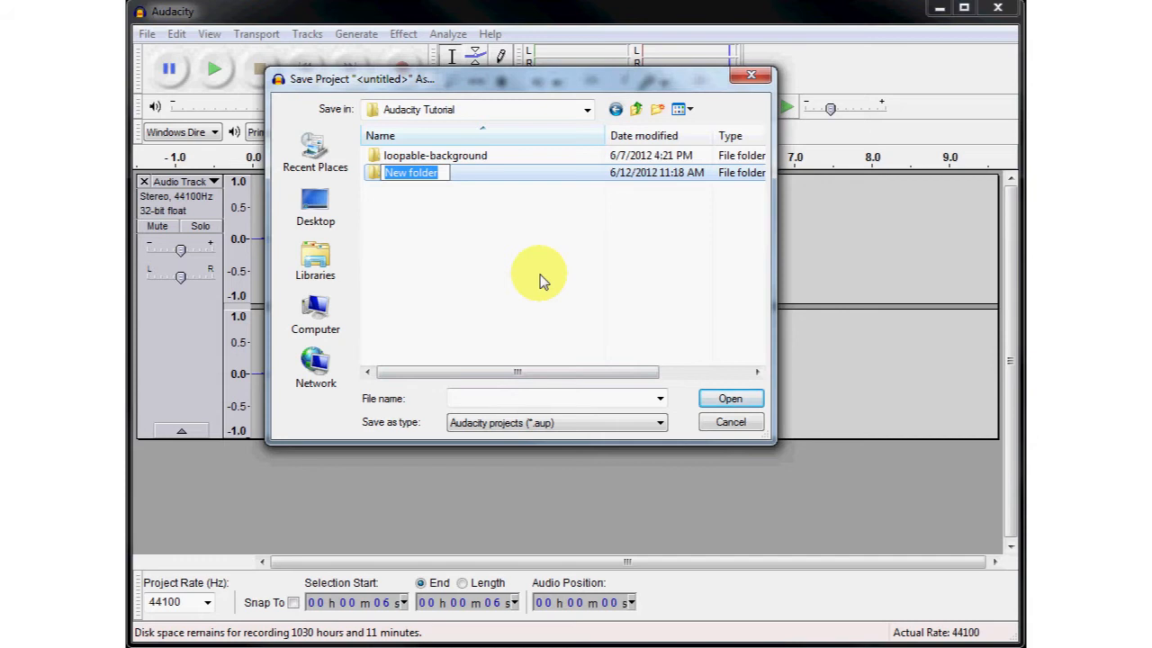
{"action": "type", "text": "Book"}
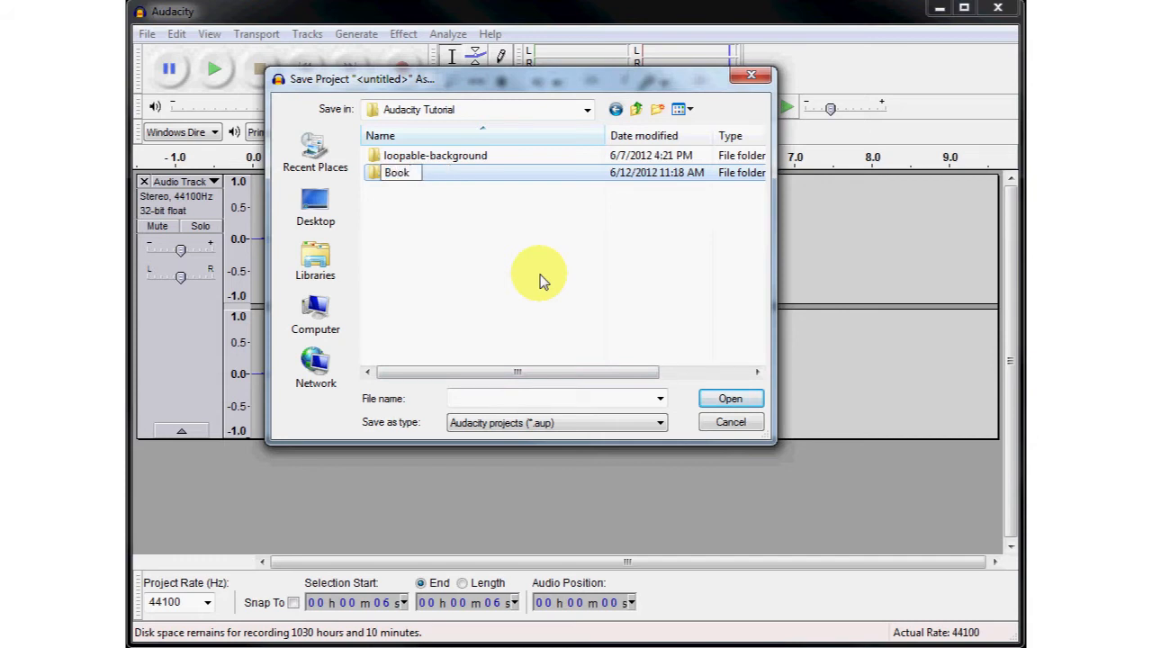
{"action": "key", "text": "Return"}
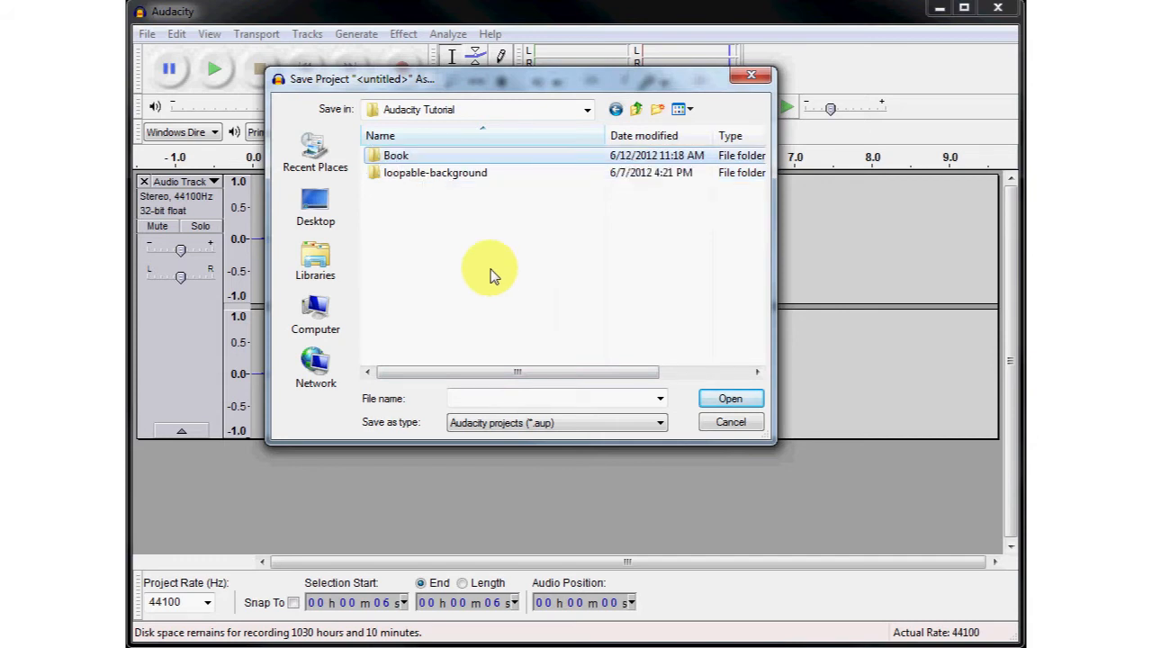
Save the project in the Book folder under the file name Chapter 1.
{"action": "double_click", "coordinate": [376, 159]}
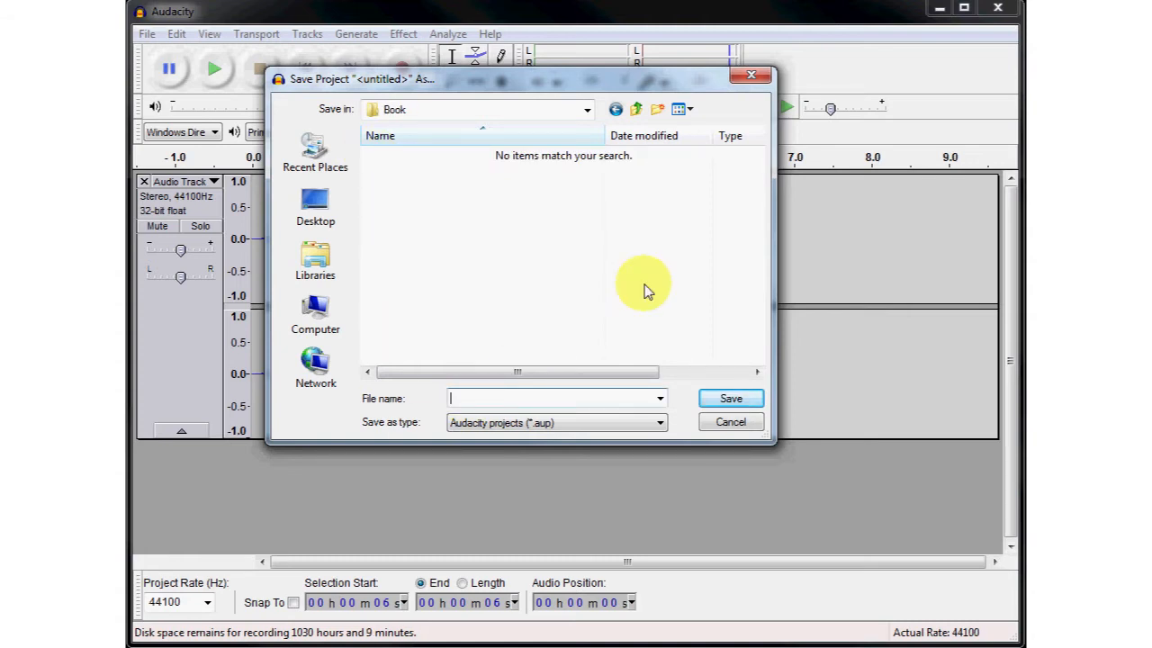
{"action": "type", "text": "Chapter 1"}
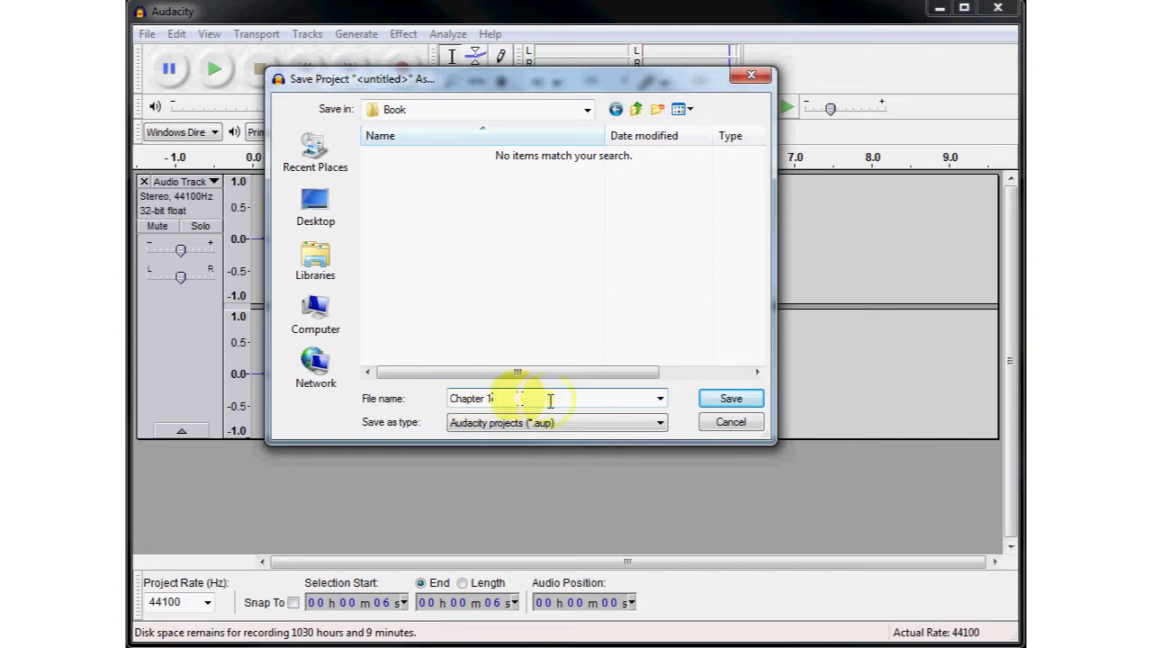
{"action": "left_click", "coordinate": [718, 405]}
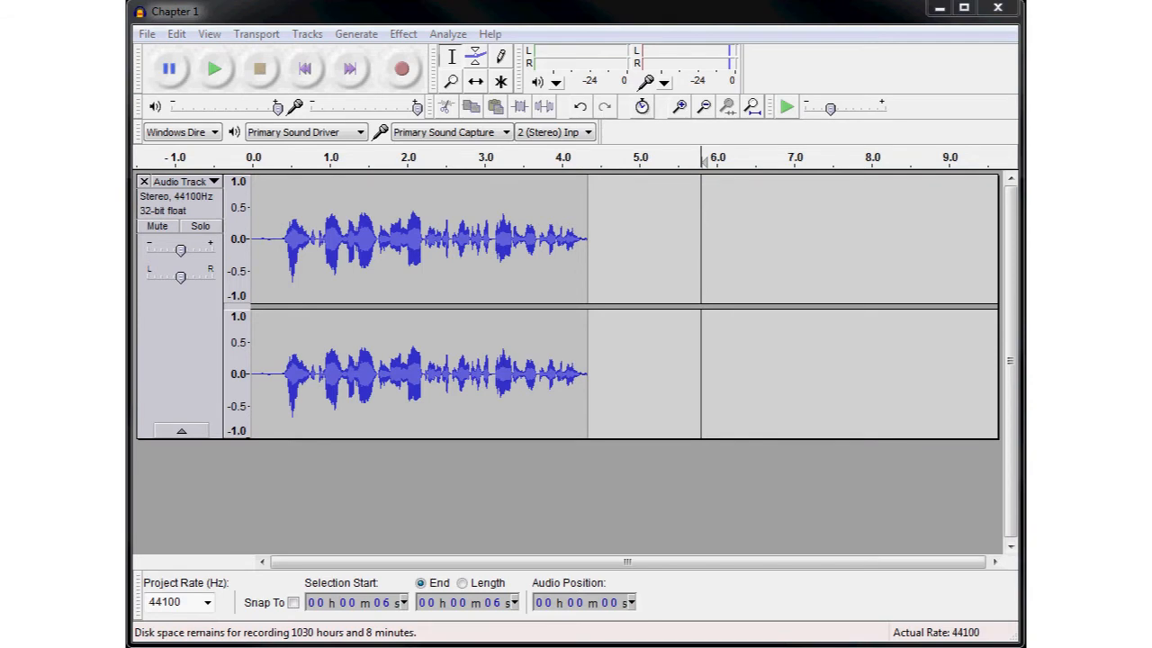
Switch to the Documents window in Windows Explorer and examine the saved project files in 2012 > Audacity Tutorial > Book.
{"action": "left_click_drag", "start_coordinate": [128, 87], "coordinate": [850, 137]}
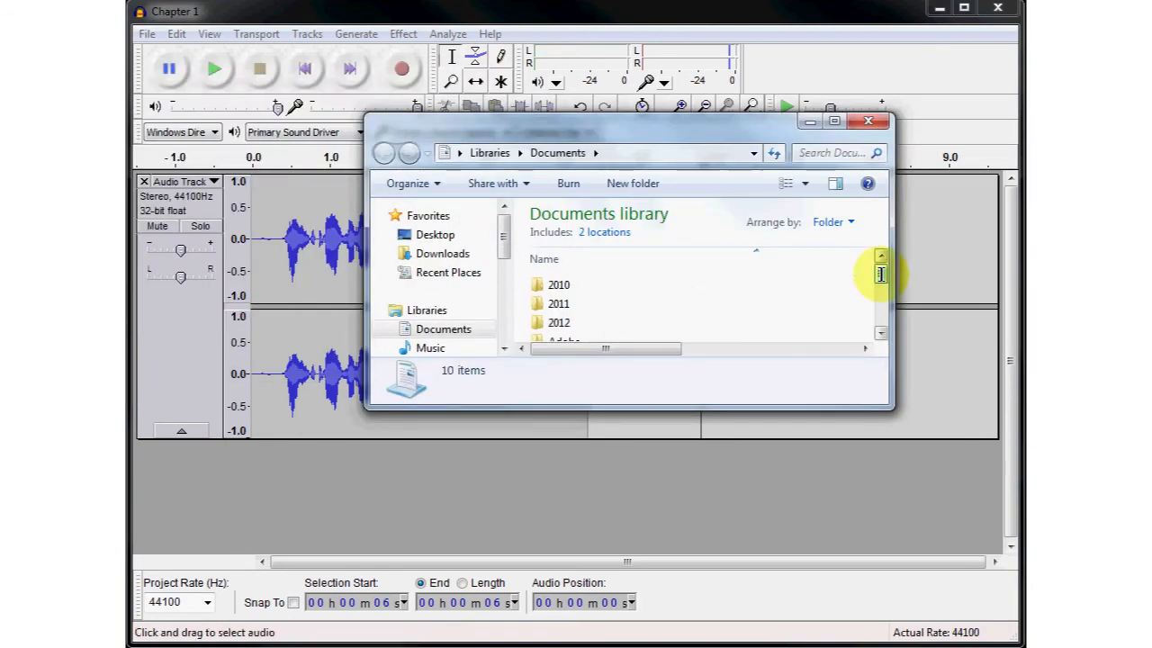
{"action": "left_click_drag", "start_coordinate": [881, 275], "coordinate": [881, 280]}
{"action": "double_click", "coordinate": [558, 301]}
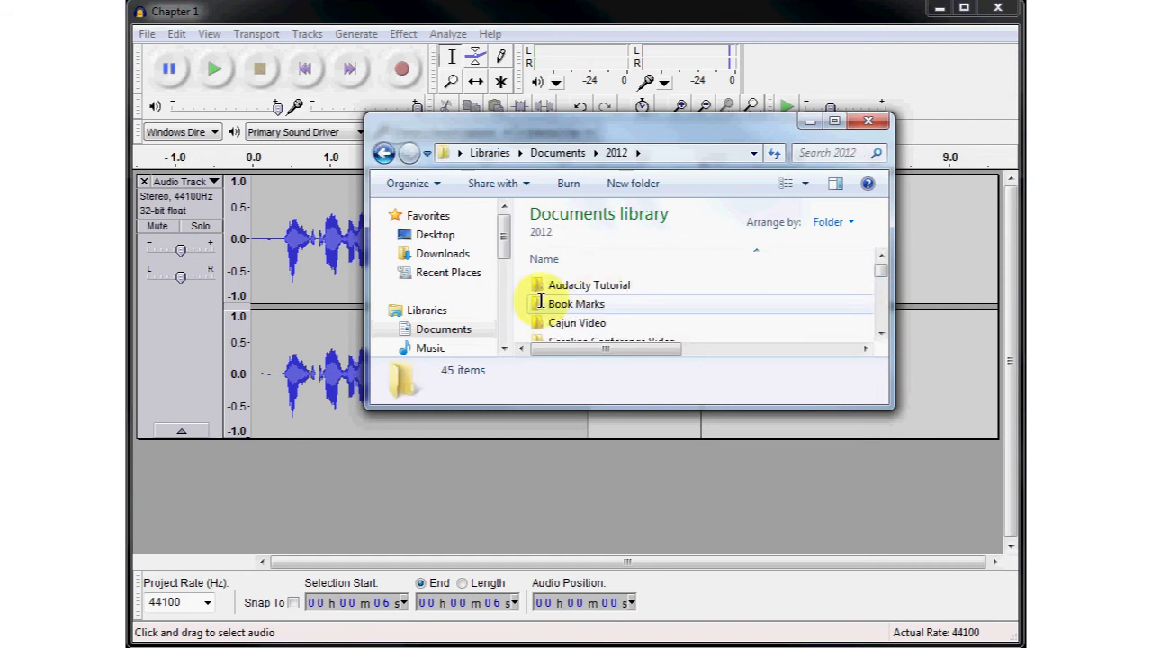
{"action": "double_click", "coordinate": [565, 285]}
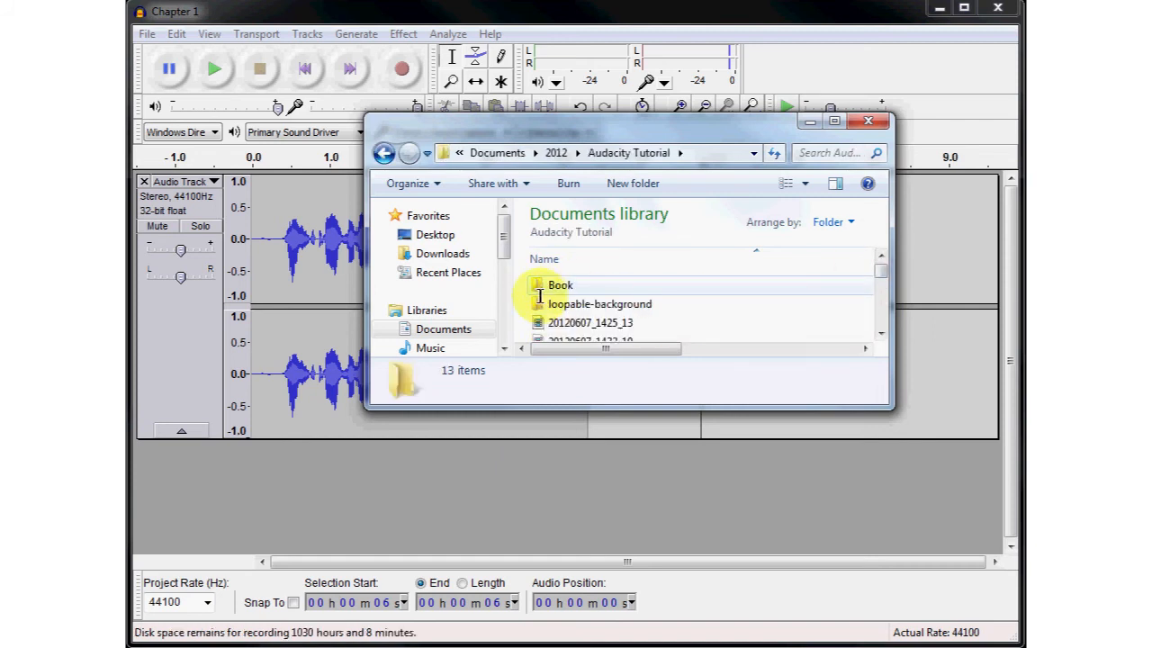
{"action": "double_click", "coordinate": [540, 288]}
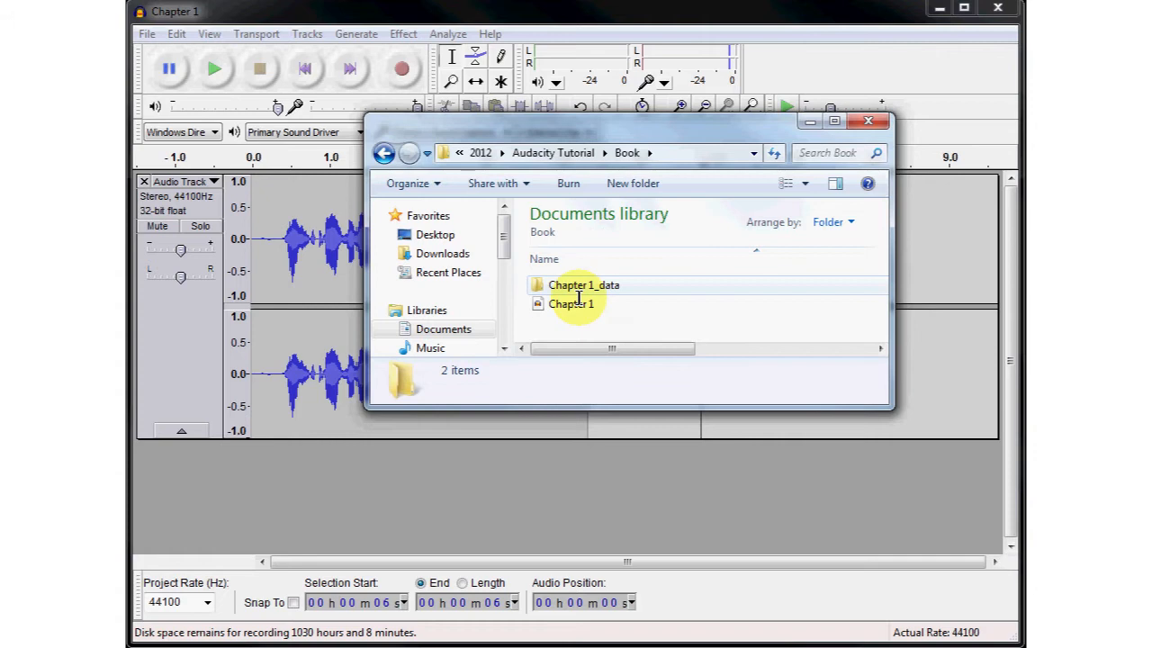
{"action": "left_click", "coordinate": [537, 304]}
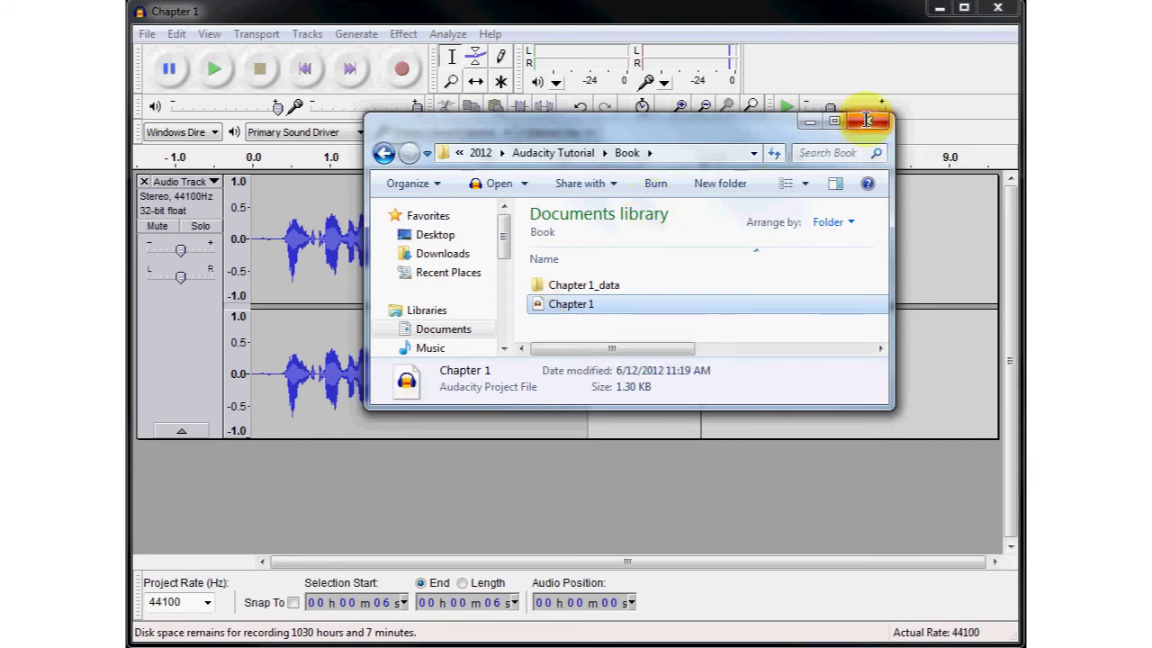
{"action": "left_click", "coordinate": [817, 121]}
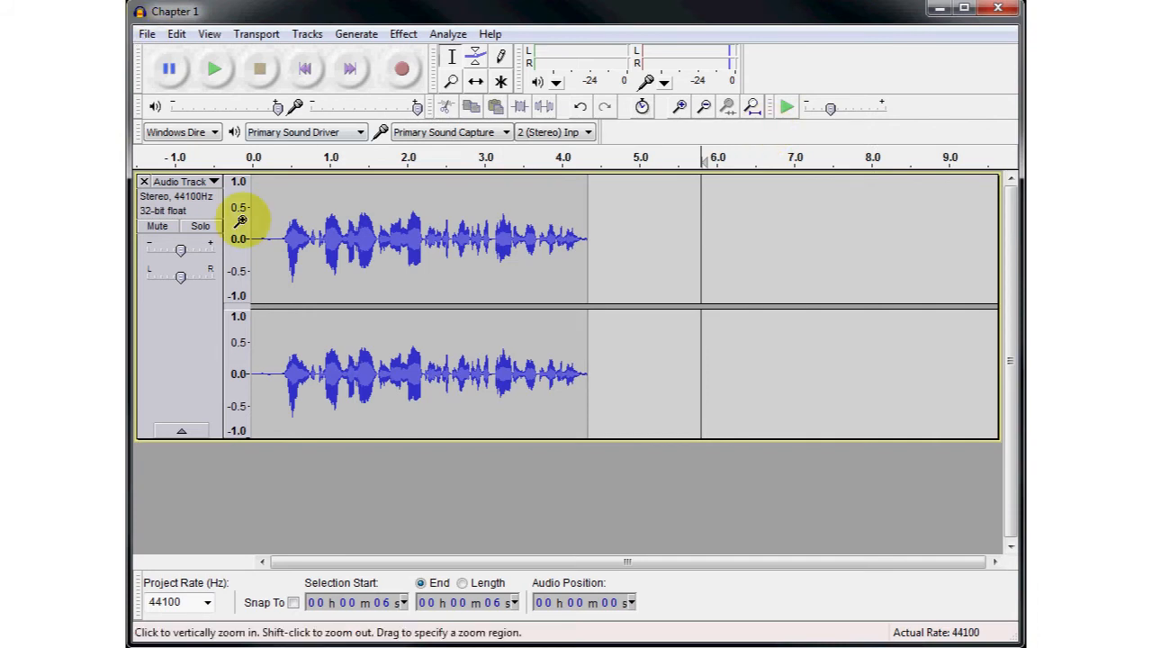
Delete the silence of about 0.3 seconds at the start of the recording and play the track back.
{"action": "left_click", "coordinate": [258, 237]}
{"action": "left_click_drag", "start_coordinate": [257, 238], "coordinate": [252, 237]}
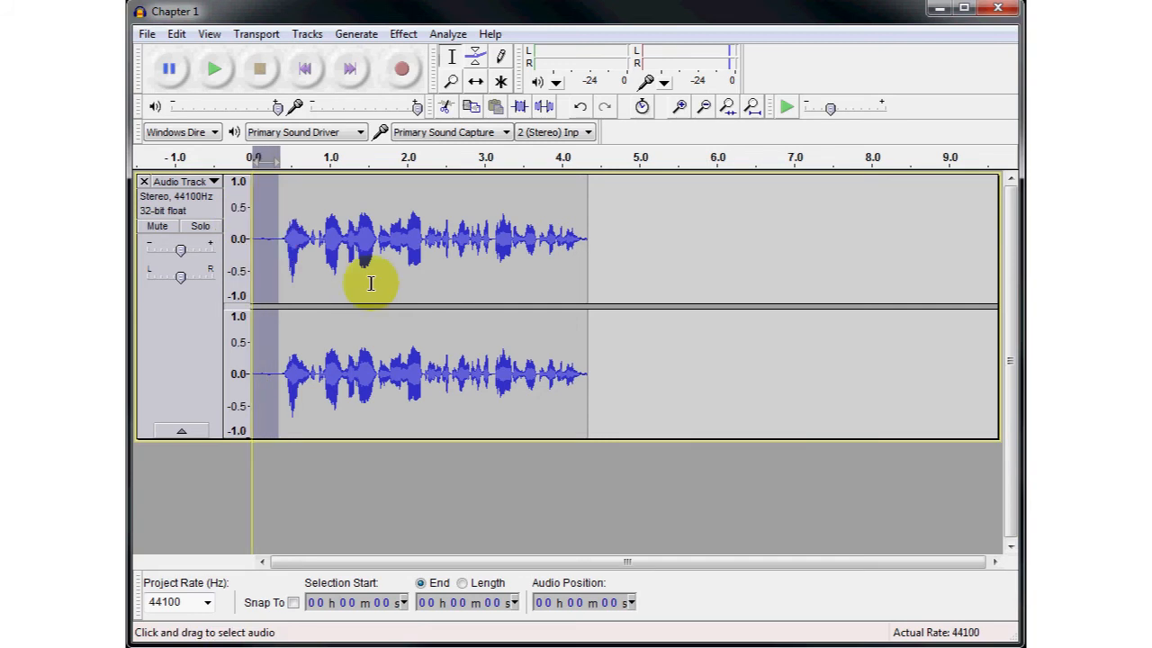
{"action": "key", "text": "Delete"}
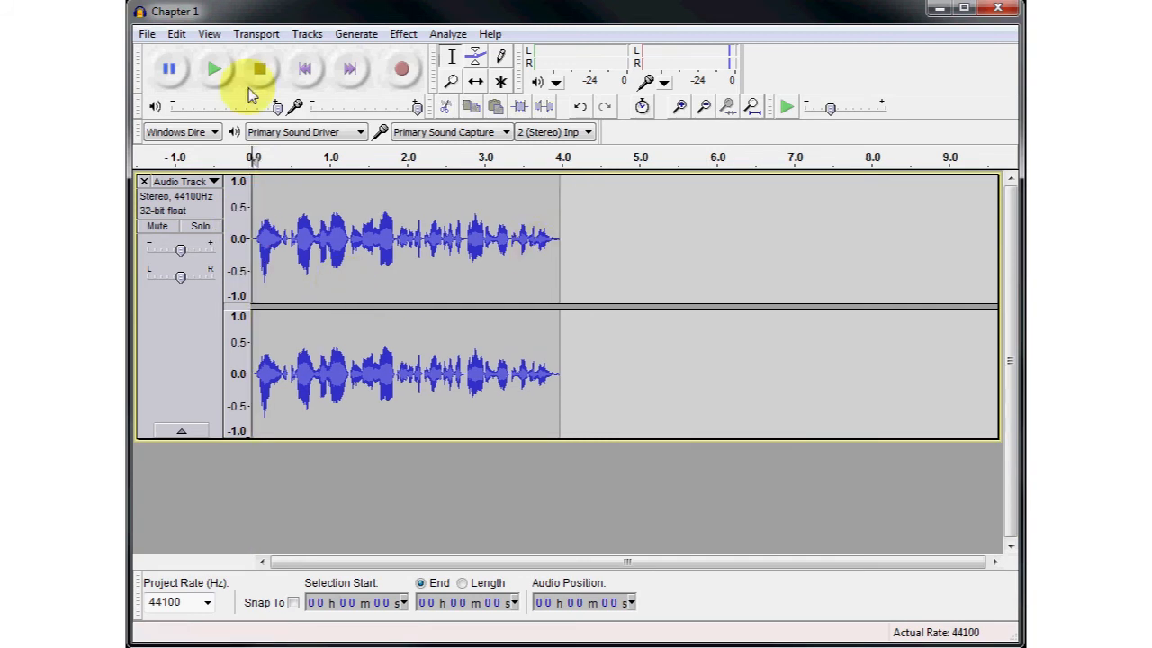
{"action": "left_click", "coordinate": [216, 71]}
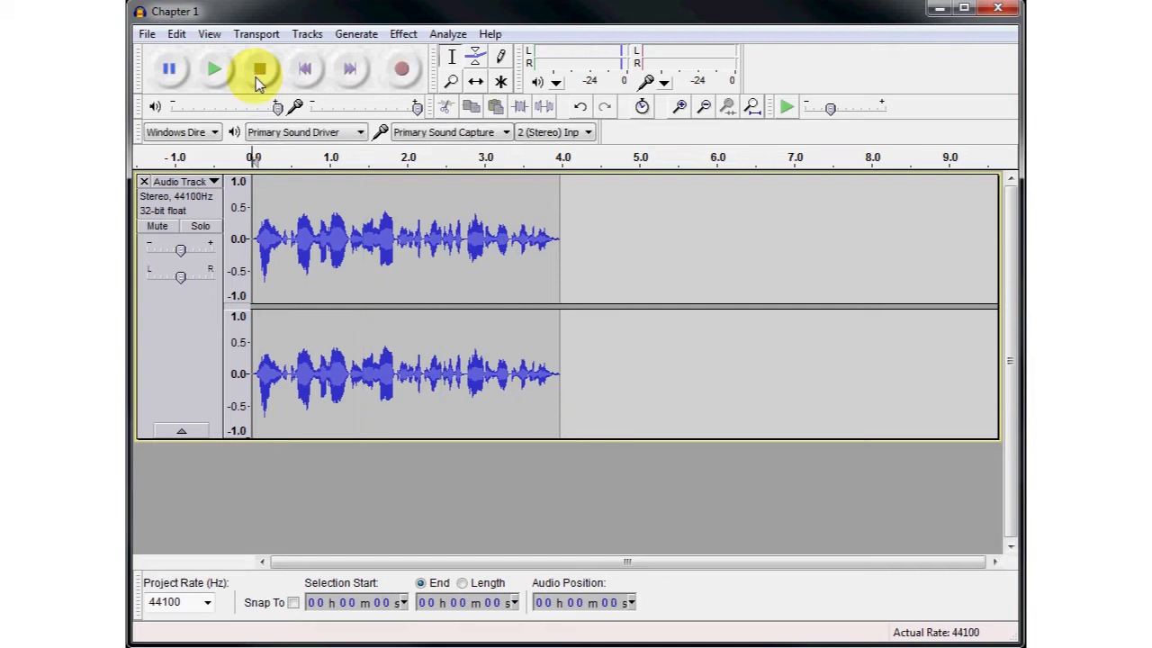
{"action": "left_click", "coordinate": [147, 34]}
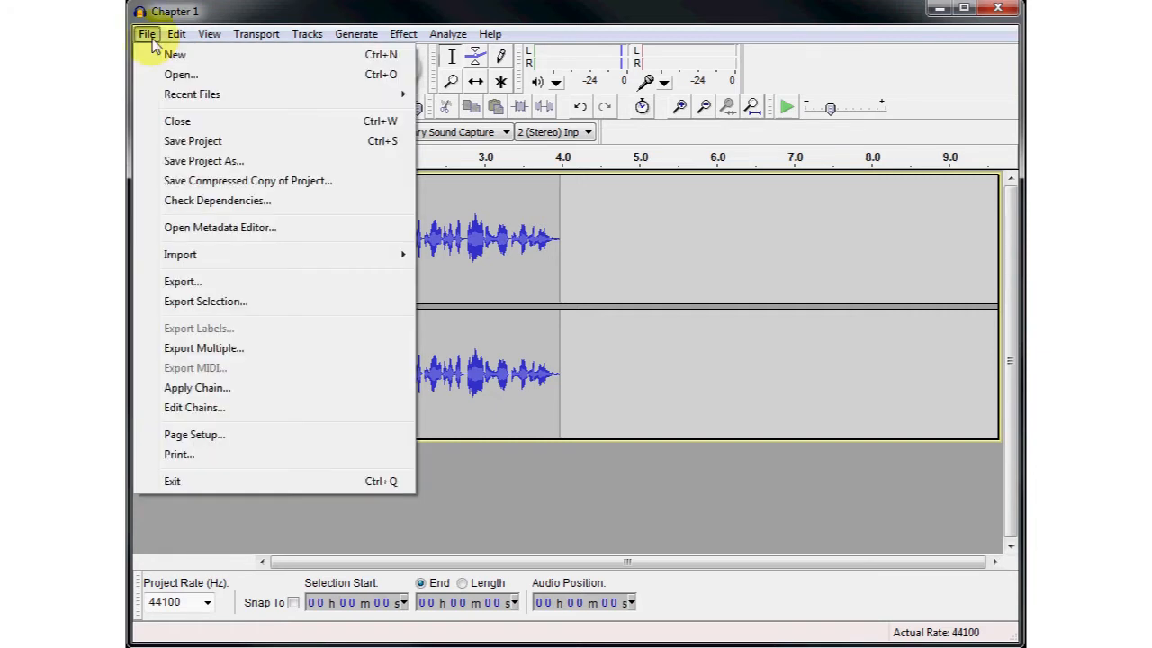
{"action": "left_click", "coordinate": [147, 34]}
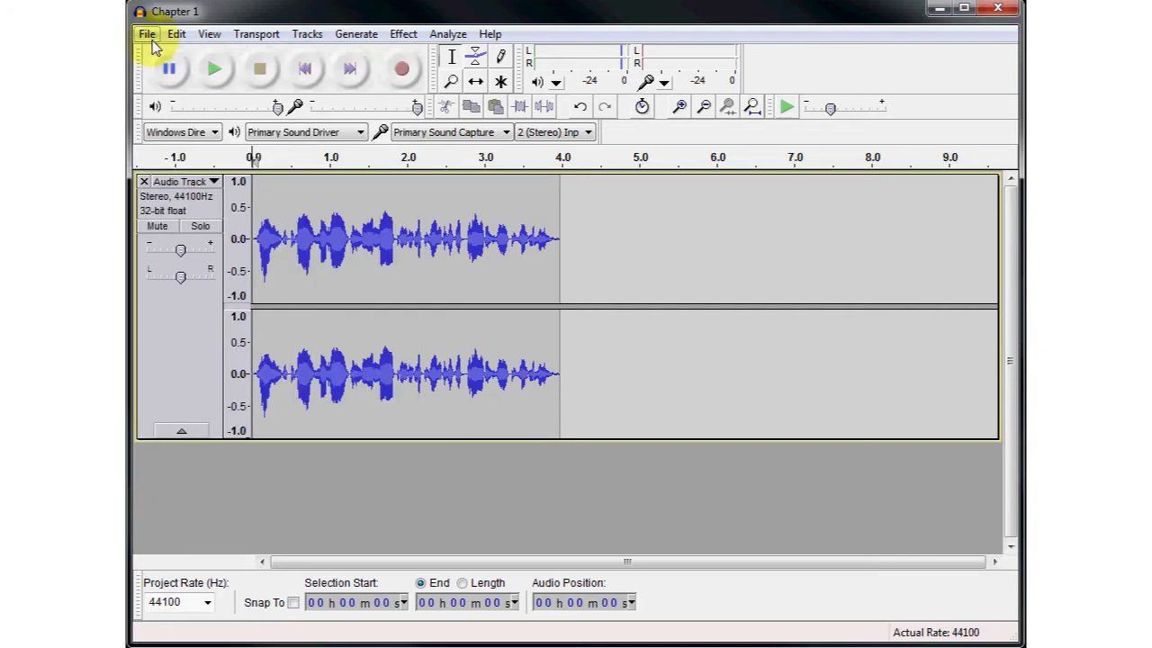
{"action": "left_click", "coordinate": [207, 183]}
{"action": "mouse_move", "coordinate": [275, 538]}
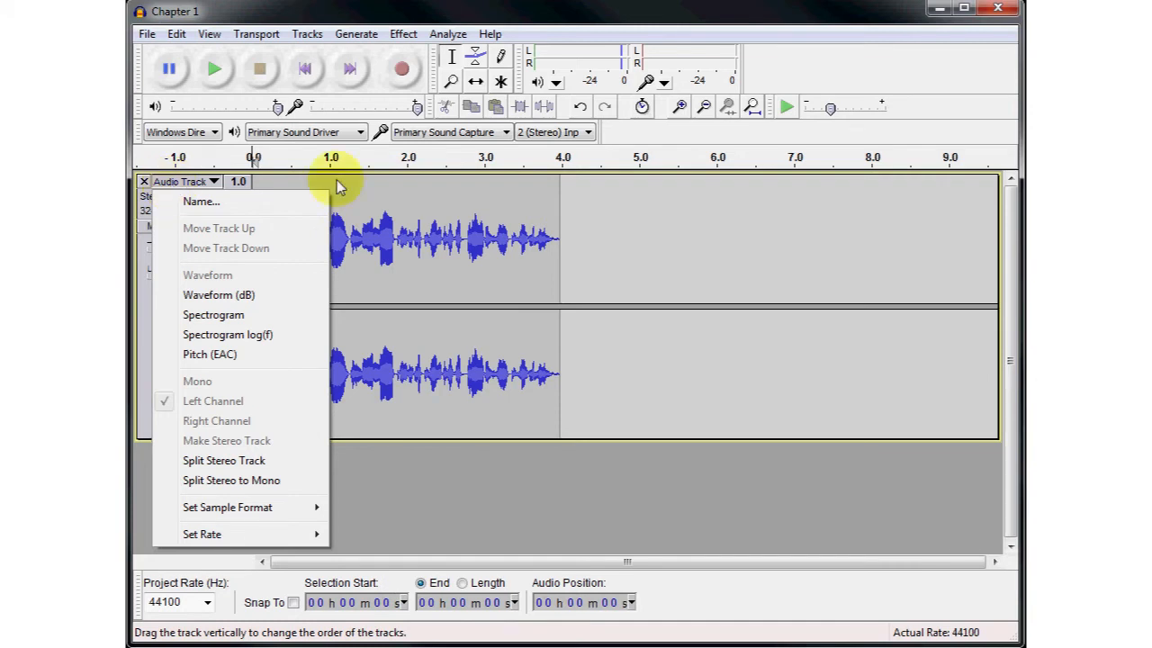
{"action": "left_click", "coordinate": [448, 269]}
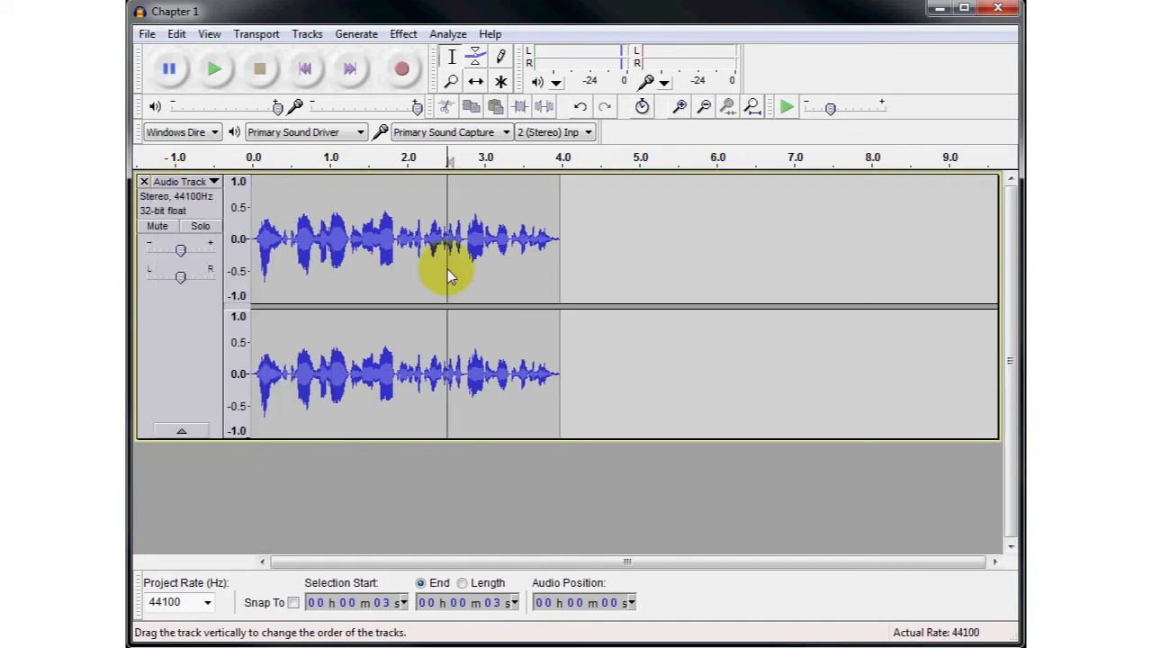
{"action": "left_click", "coordinate": [208, 603]}
{"action": "left_click", "coordinate": [244, 453]}
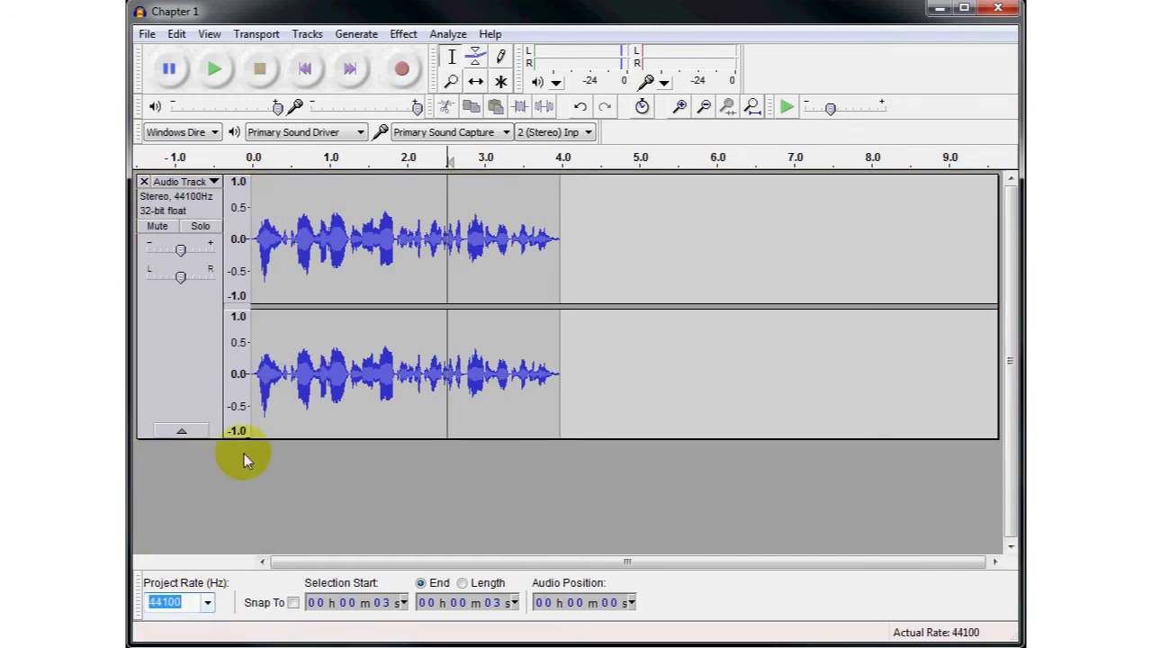
{"action": "left_click", "coordinate": [289, 270]}
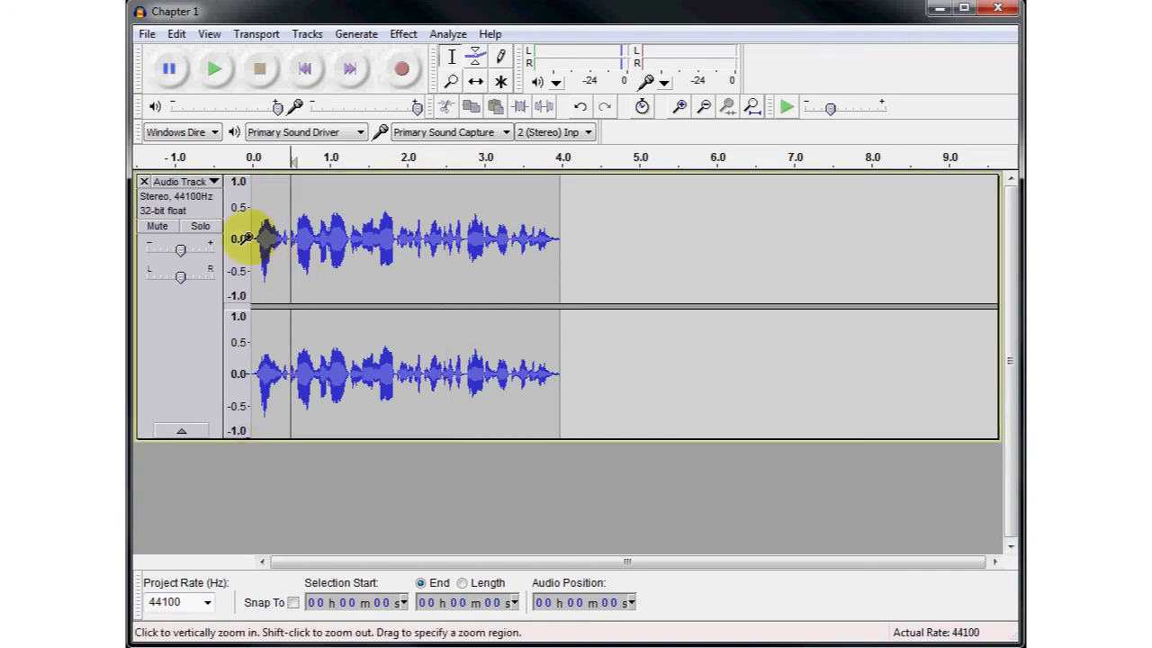
{"action": "left_click", "coordinate": [256, 238]}
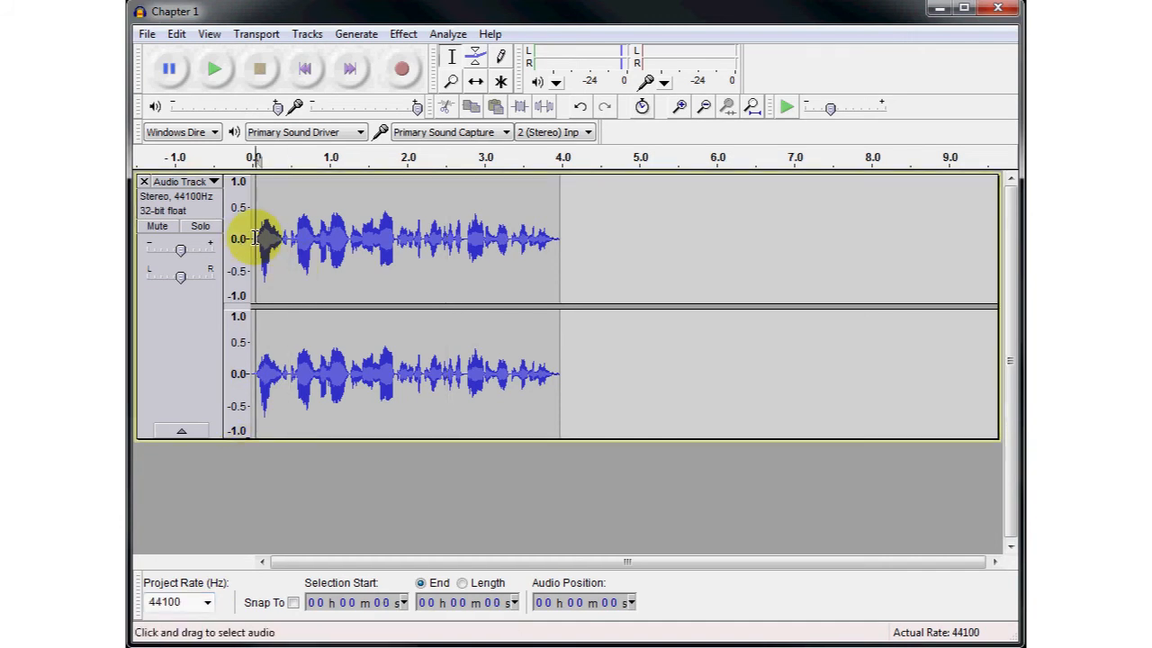
Start exporting the recording and browse to 2012 > Audacity Tutorial > Book as the destination folder.
{"action": "left_click", "coordinate": [146, 34]}
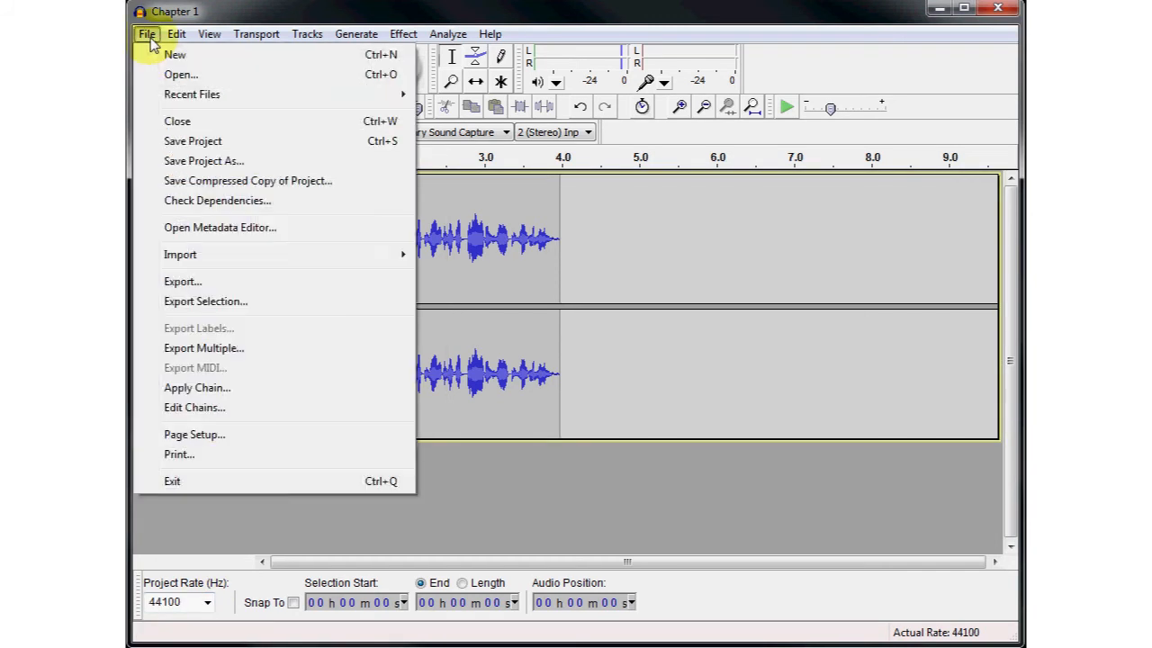
{"action": "left_click", "coordinate": [185, 281]}
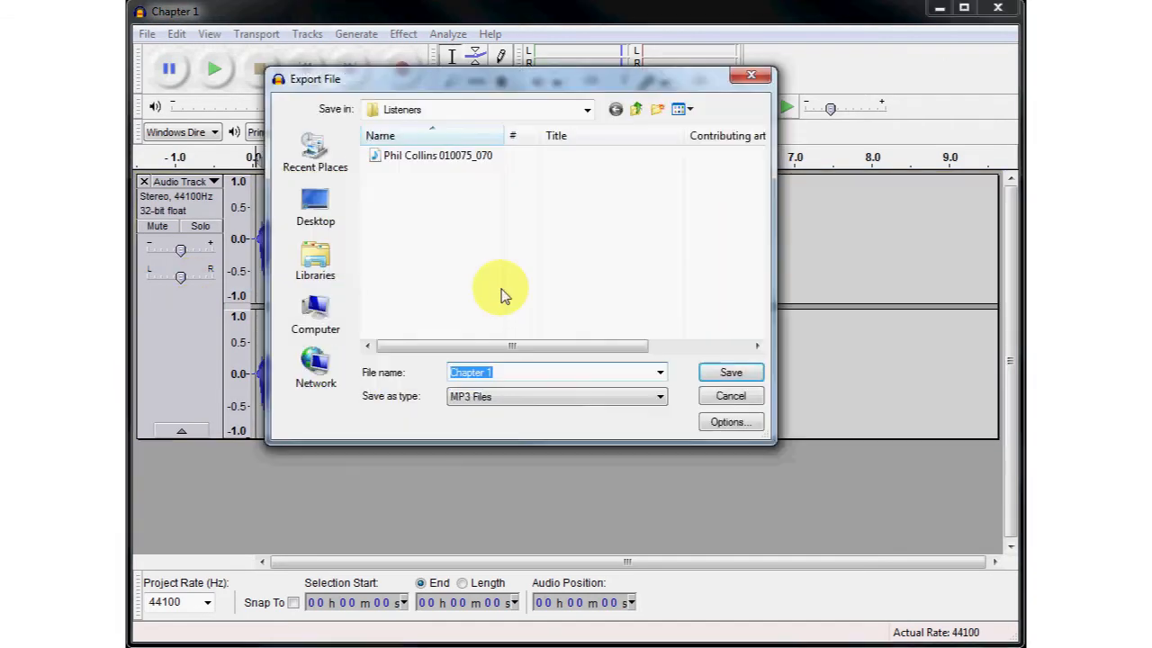
{"action": "left_click", "coordinate": [587, 109]}
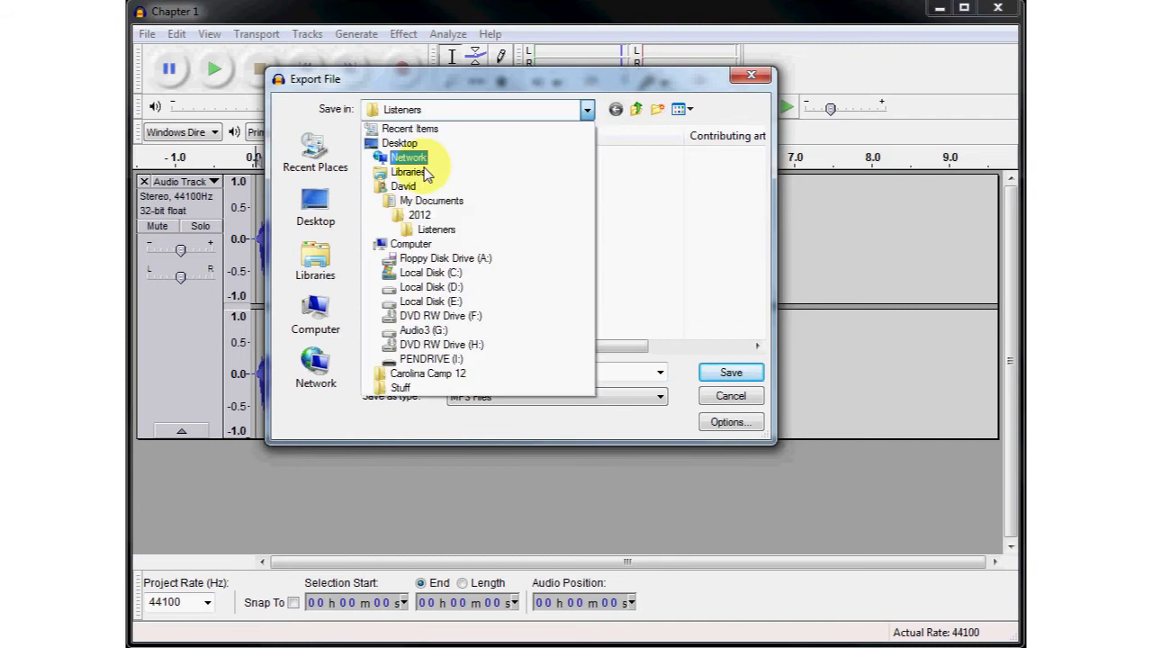
{"action": "left_click", "coordinate": [419, 215]}
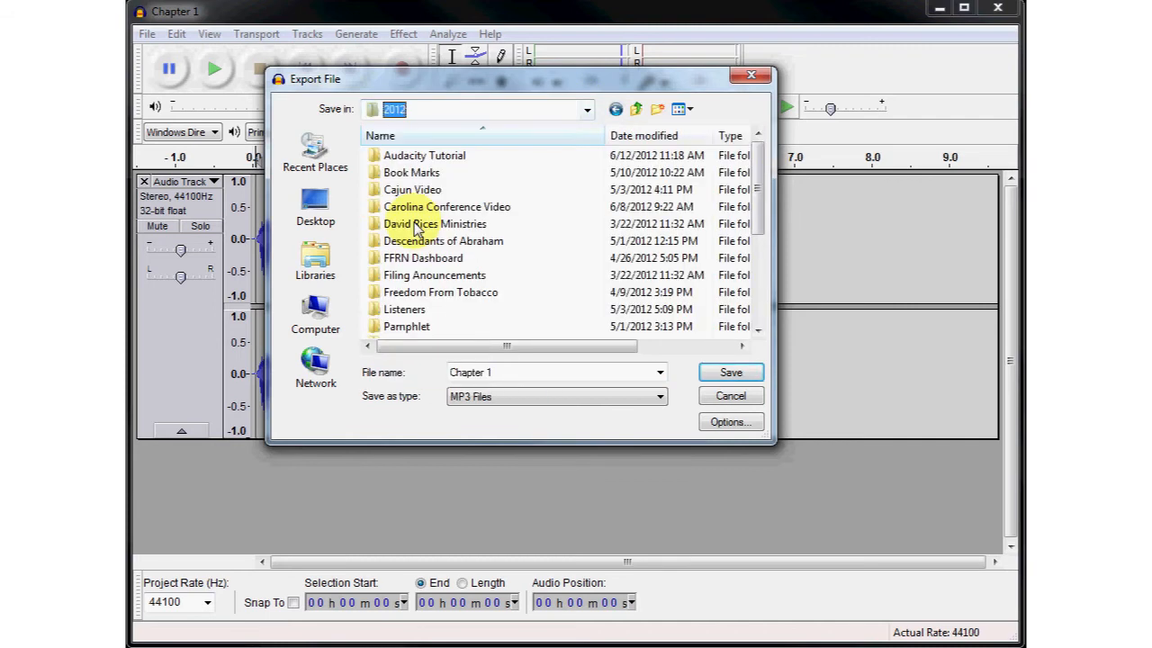
{"action": "left_click", "coordinate": [378, 163]}
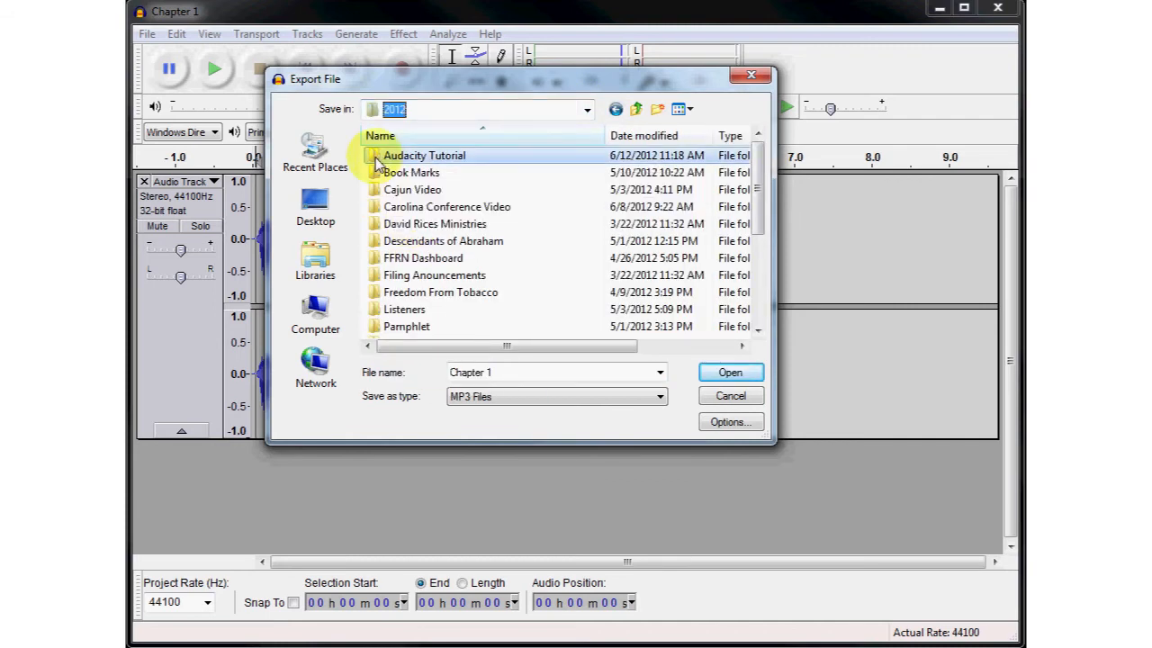
{"action": "double_click", "coordinate": [377, 161]}
{"action": "double_click", "coordinate": [377, 165]}
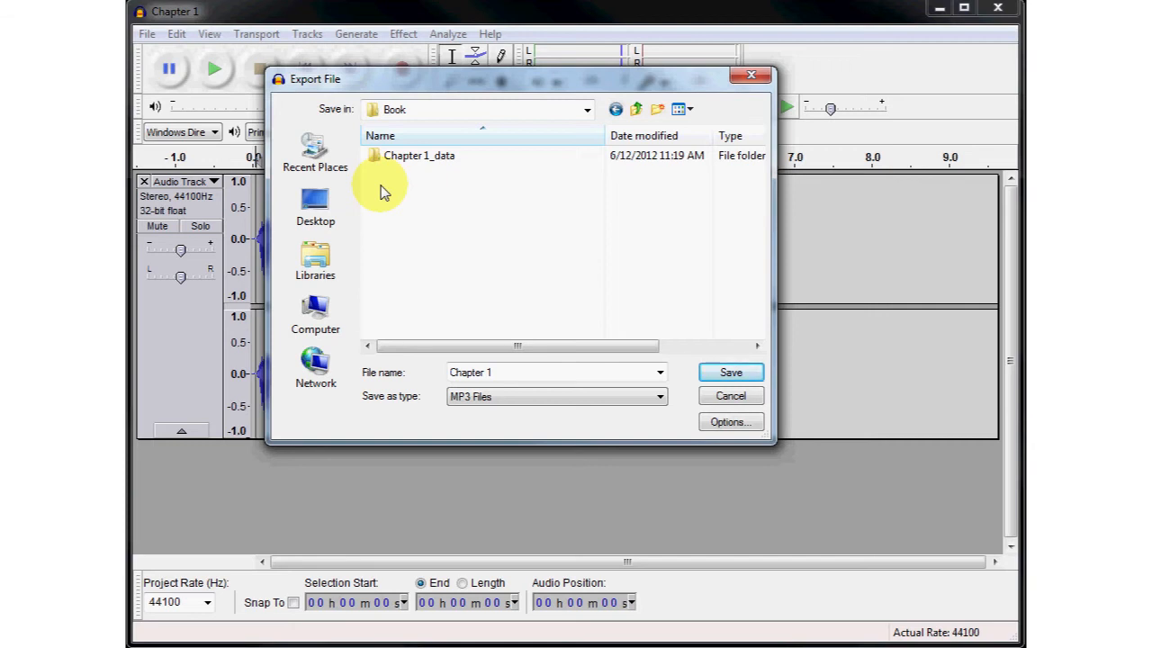
Keep Chapter 1 as the export's file name and choose MP3 Files as the file type.
{"action": "left_click", "coordinate": [660, 373]}
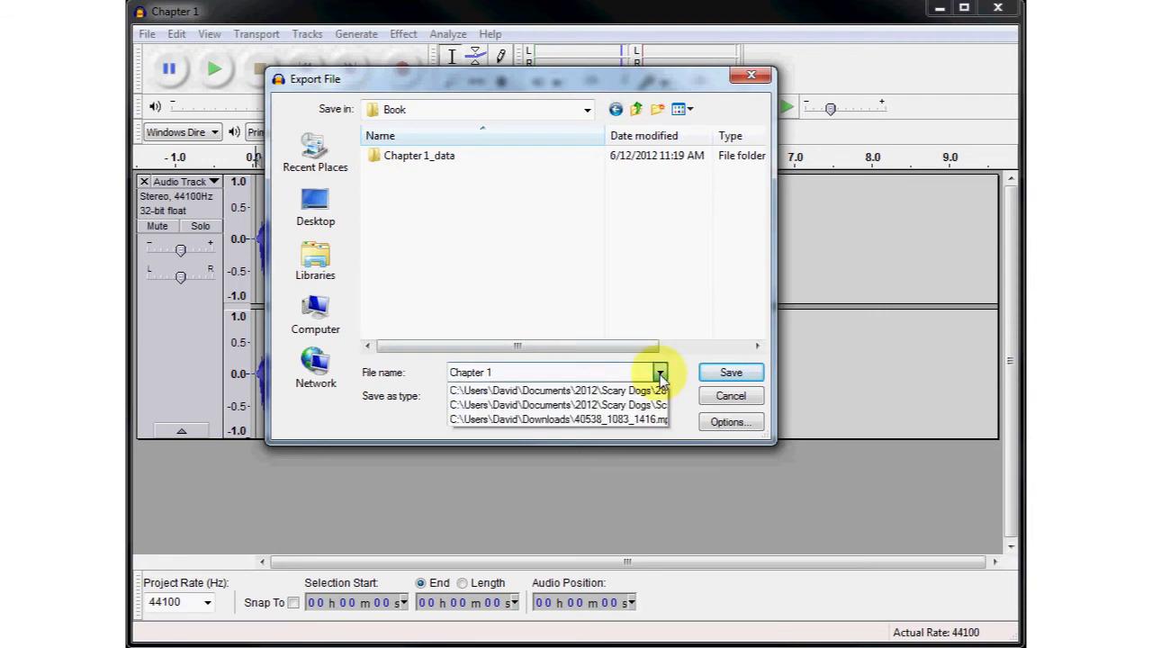
{"action": "left_click", "coordinate": [526, 376]}
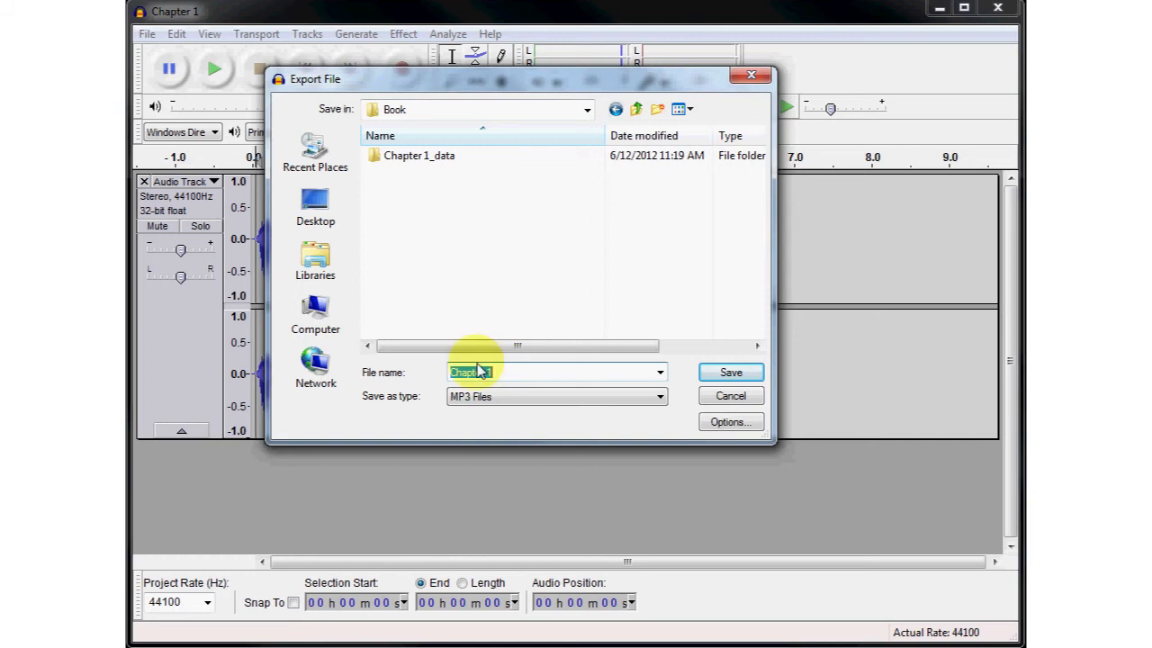
{"action": "left_click", "coordinate": [535, 397]}
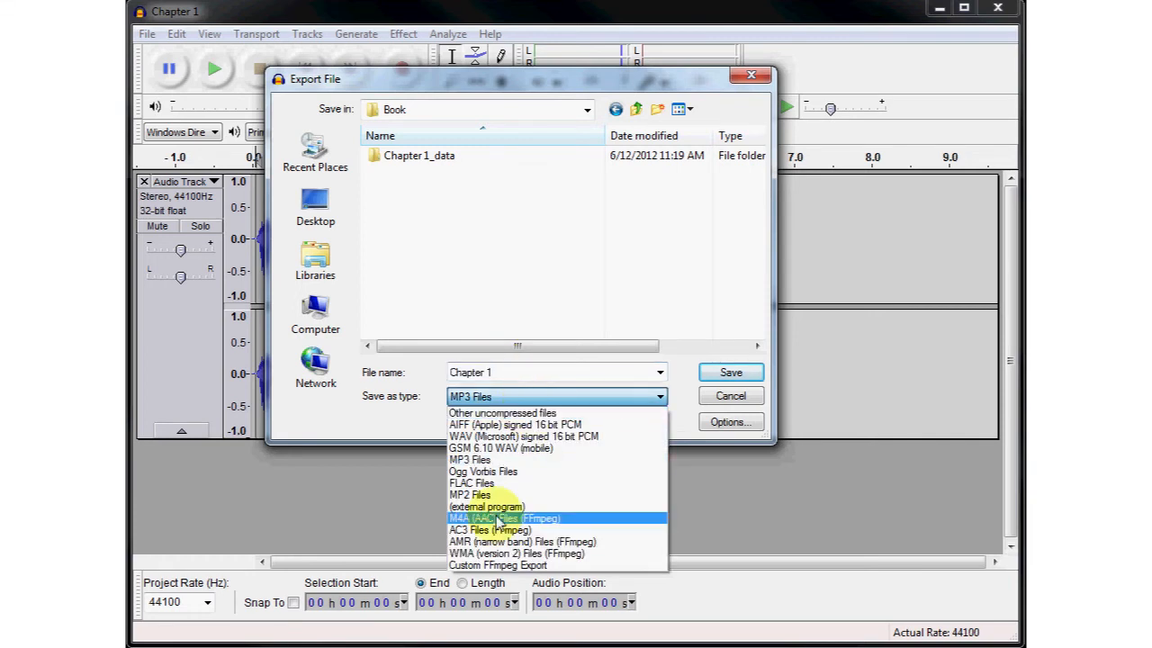
{"action": "left_click", "coordinate": [478, 459]}
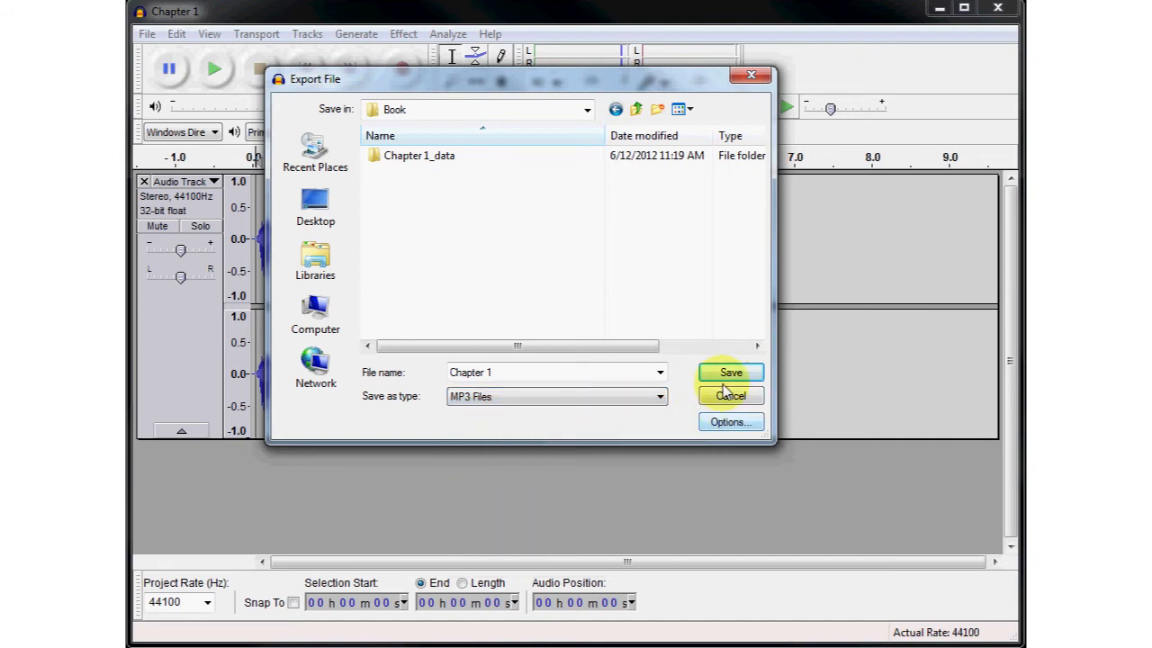
Set the MP3 export quality to 96 kbps with the Joint Stereo channel mode.
{"action": "left_click", "coordinate": [729, 422]}
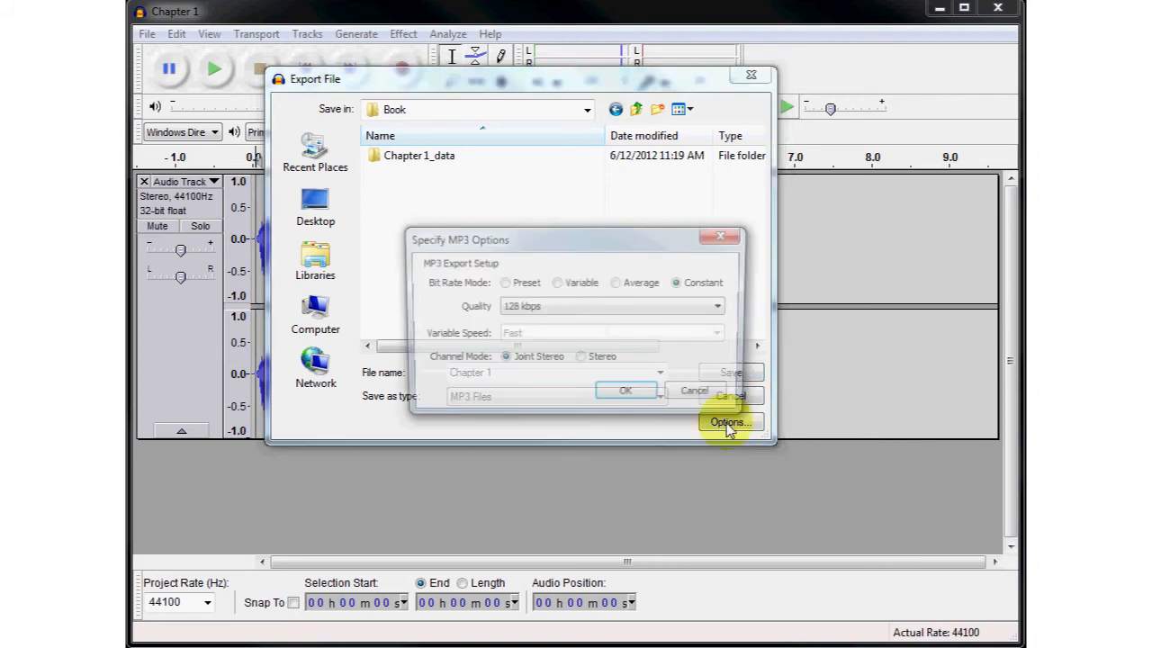
{"action": "left_click", "coordinate": [722, 308]}
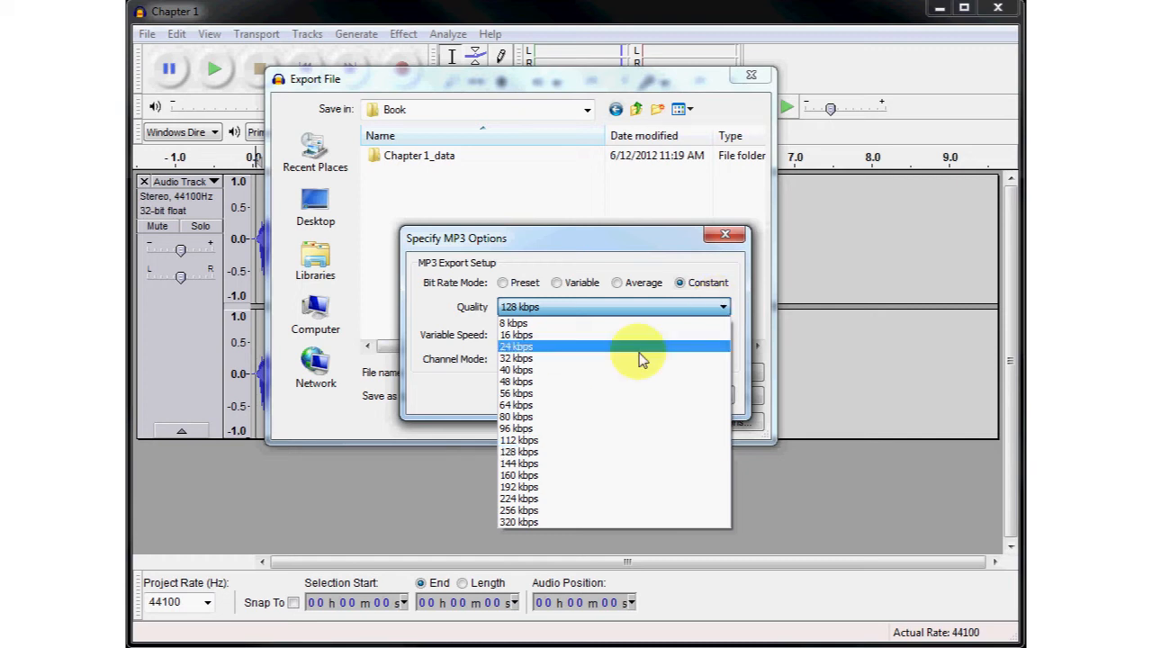
{"action": "left_click", "coordinate": [523, 429]}
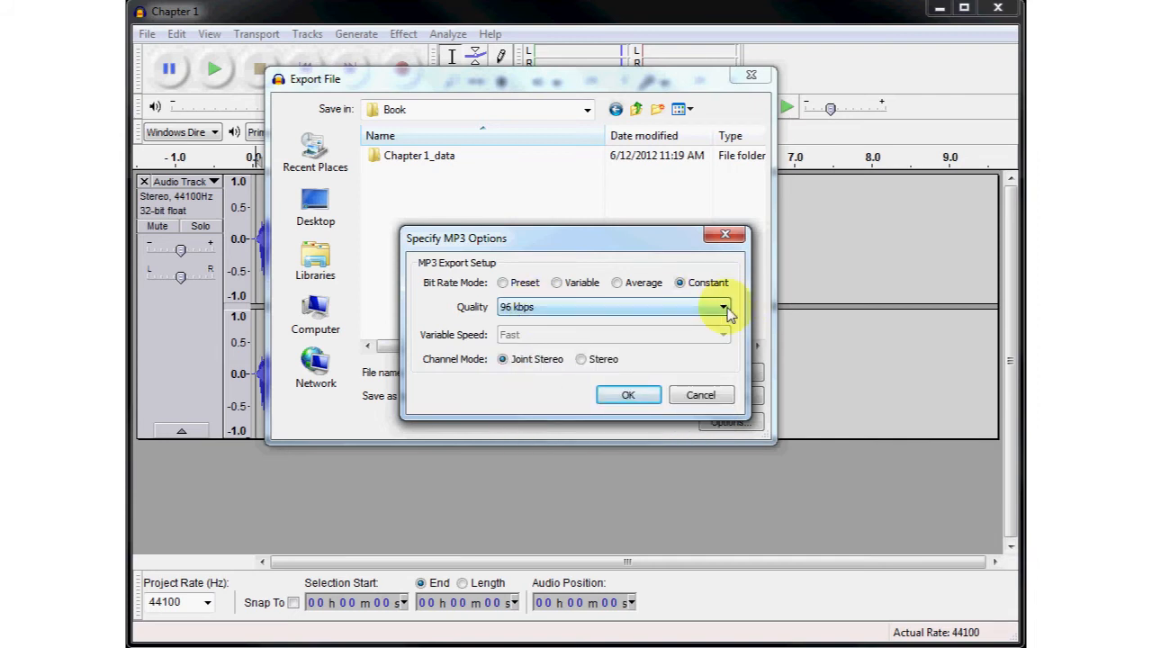
{"action": "left_click", "coordinate": [503, 360]}
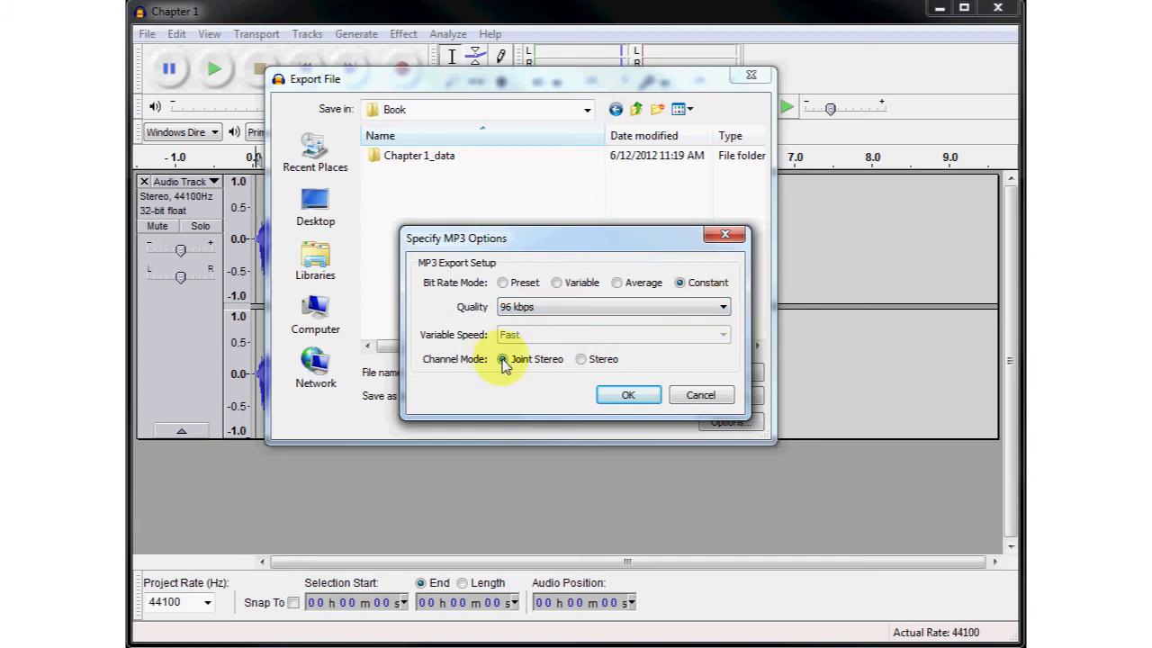
{"action": "left_click", "coordinate": [505, 360]}
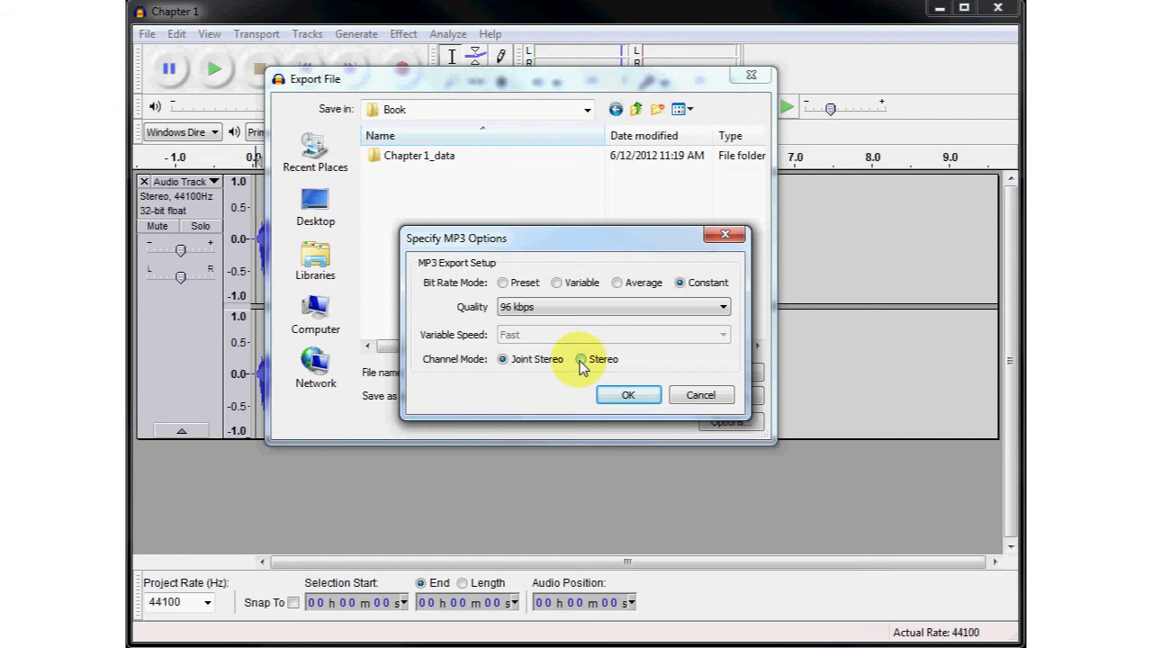
{"action": "left_click", "coordinate": [630, 396]}
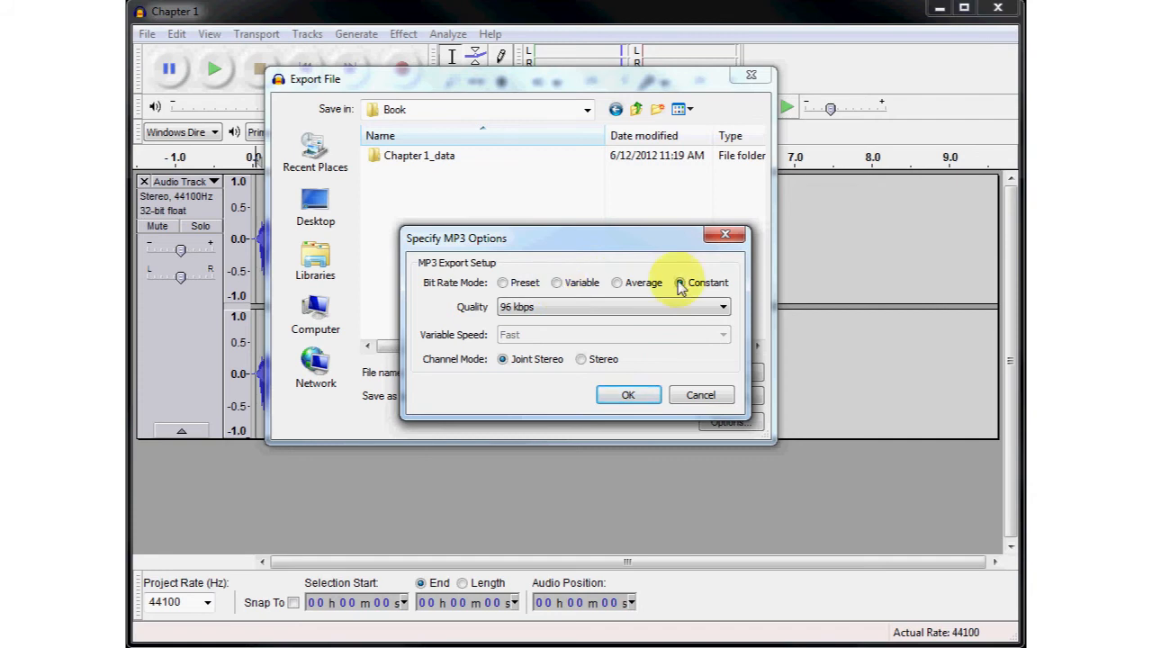
Try the Preset, Variable and Average bit rate modes, return to Constant, and accept the MP3 options.
{"action": "left_click", "coordinate": [504, 283]}
{"action": "left_click", "coordinate": [558, 283]}
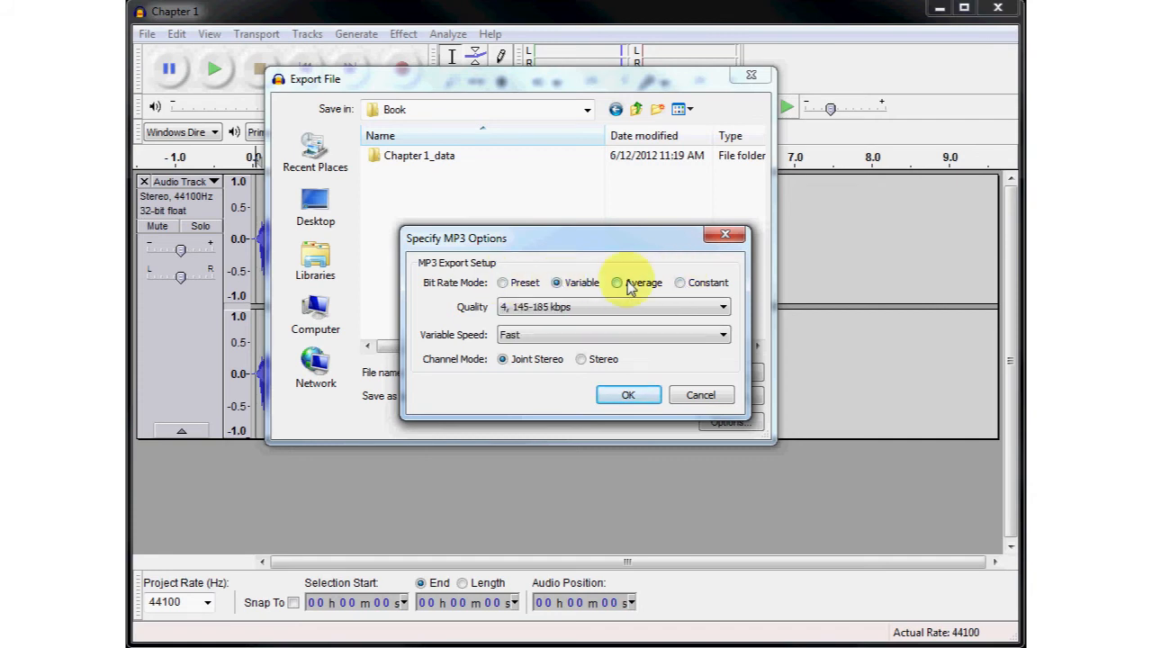
{"action": "left_click", "coordinate": [629, 284]}
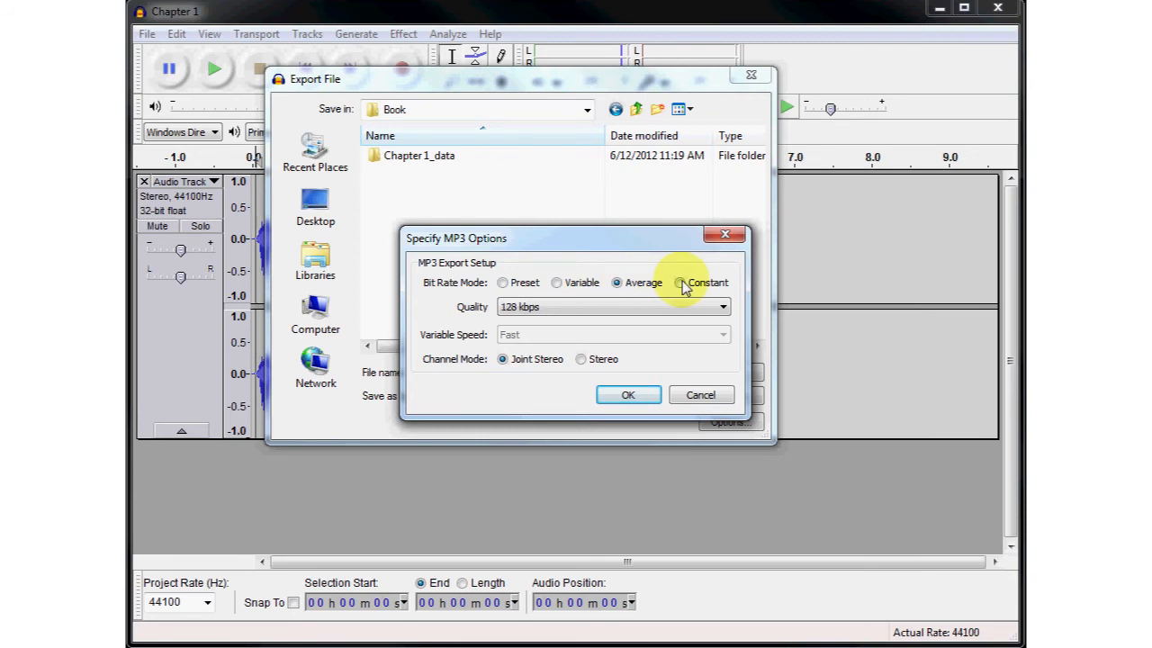
{"action": "left_click", "coordinate": [681, 284]}
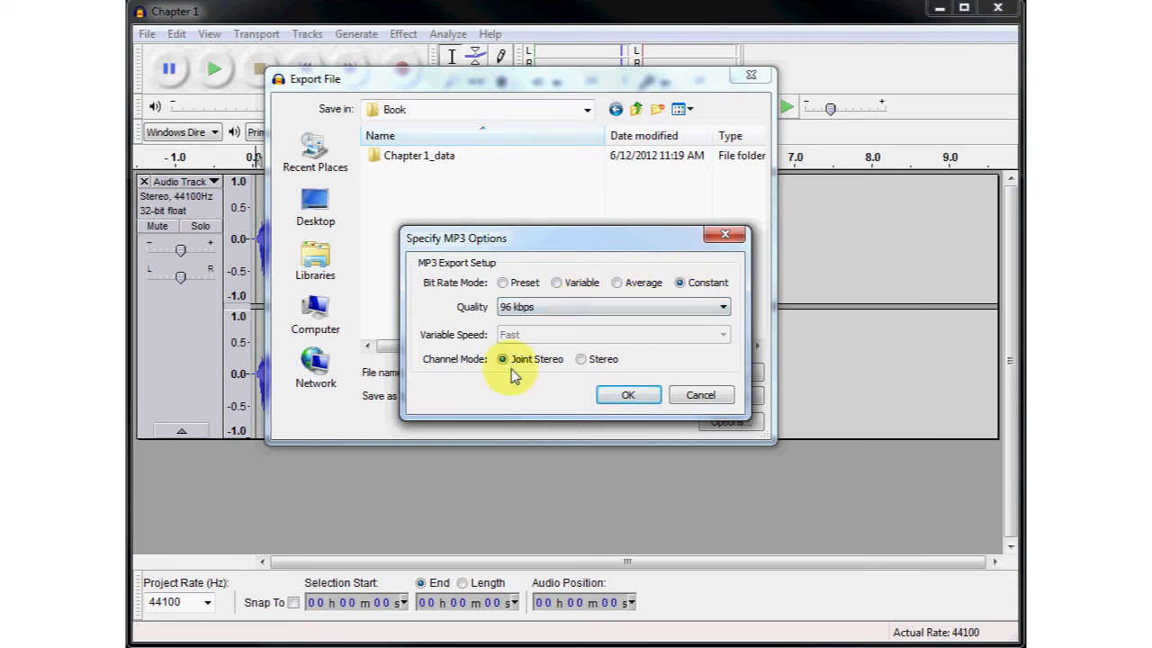
{"action": "left_click", "coordinate": [625, 397]}
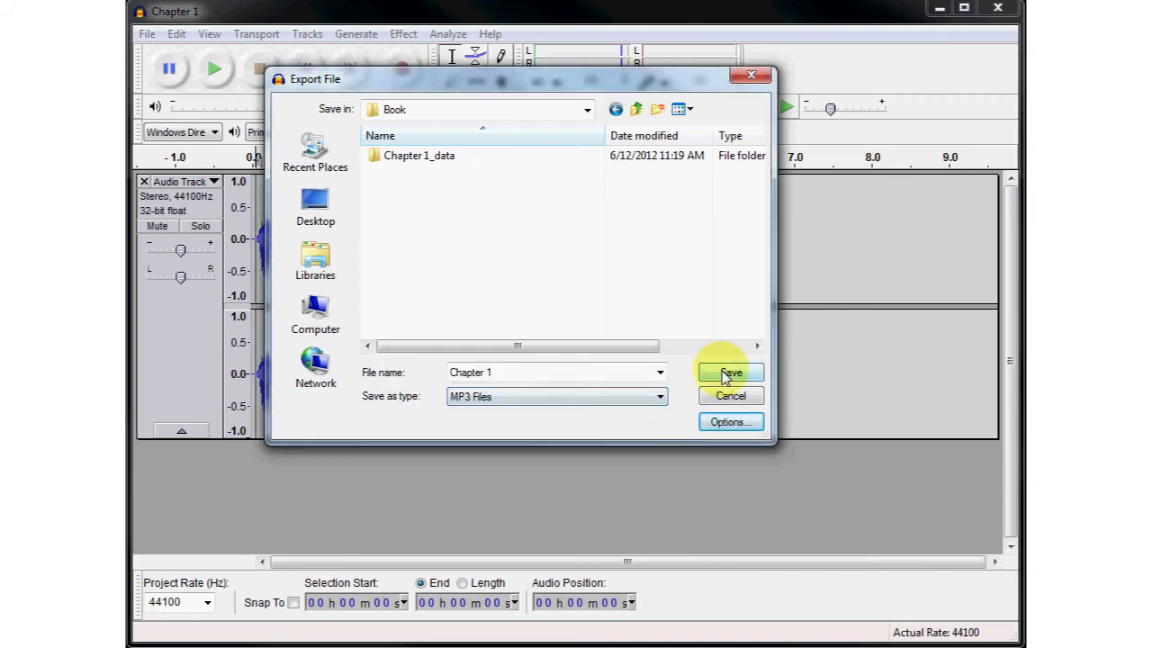
Go back up from Chapter 1_data to the Book folder and save the MP3 export there as Chapter 1.
{"action": "left_click", "coordinate": [724, 374]}
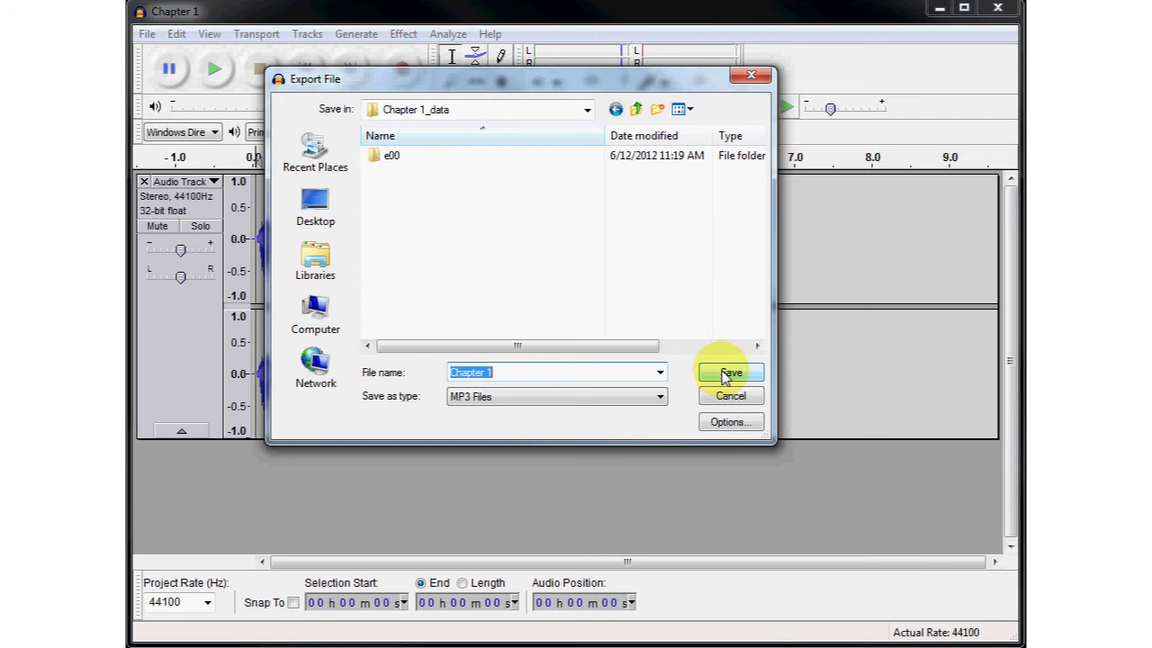
{"action": "left_click", "coordinate": [637, 109]}
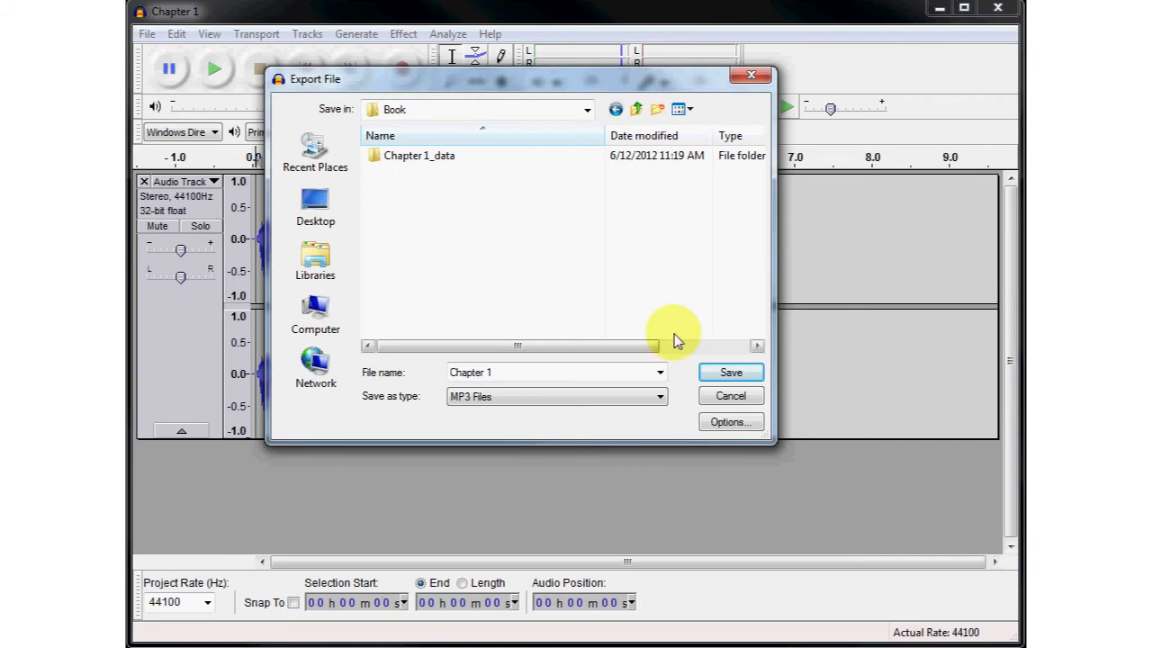
{"action": "left_click", "coordinate": [728, 373]}
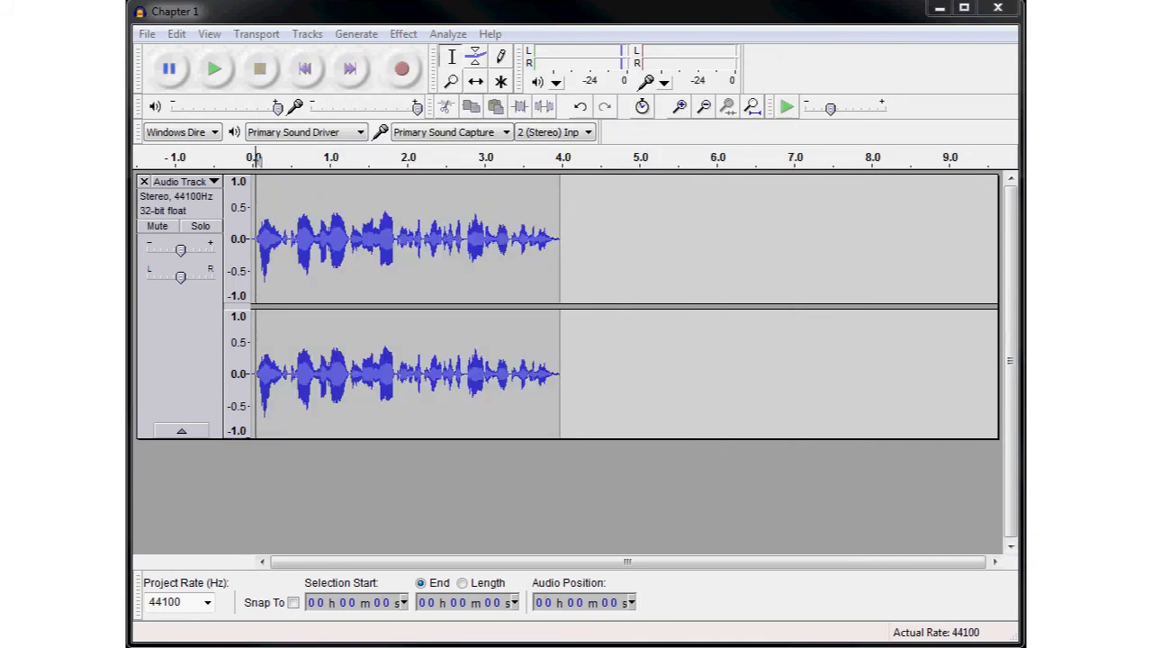
Enter the artist's name and the track title Chapter 1 in the export metadata.
{"action": "left_click", "coordinate": [504, 218]}
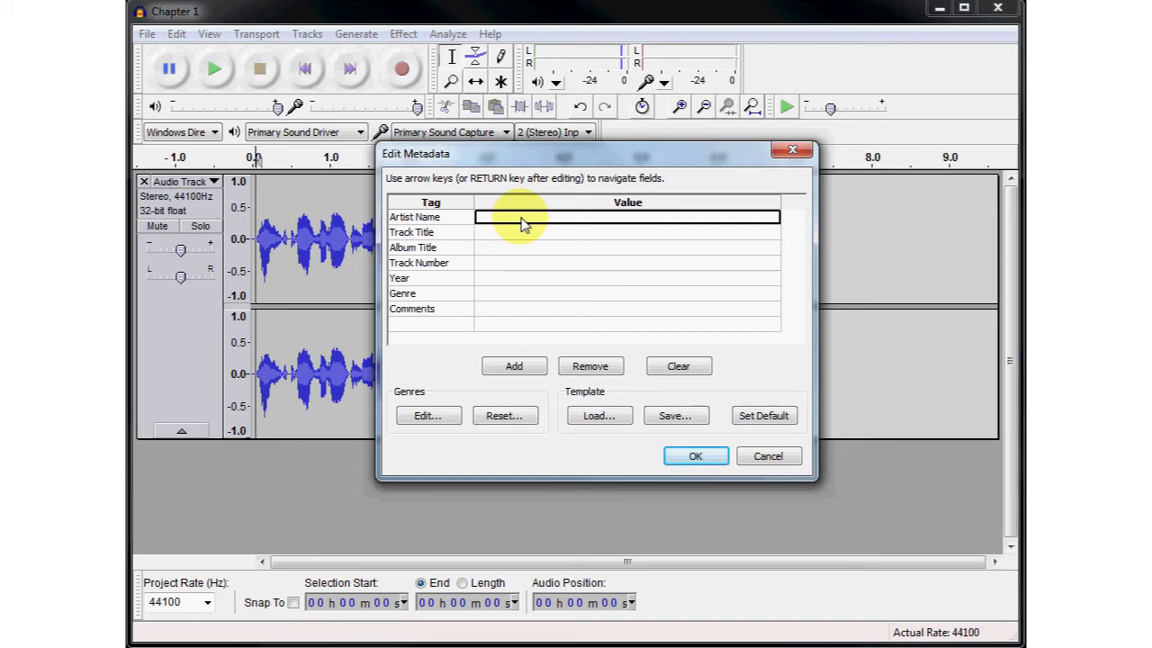
{"action": "type", "text": "David Prei"}
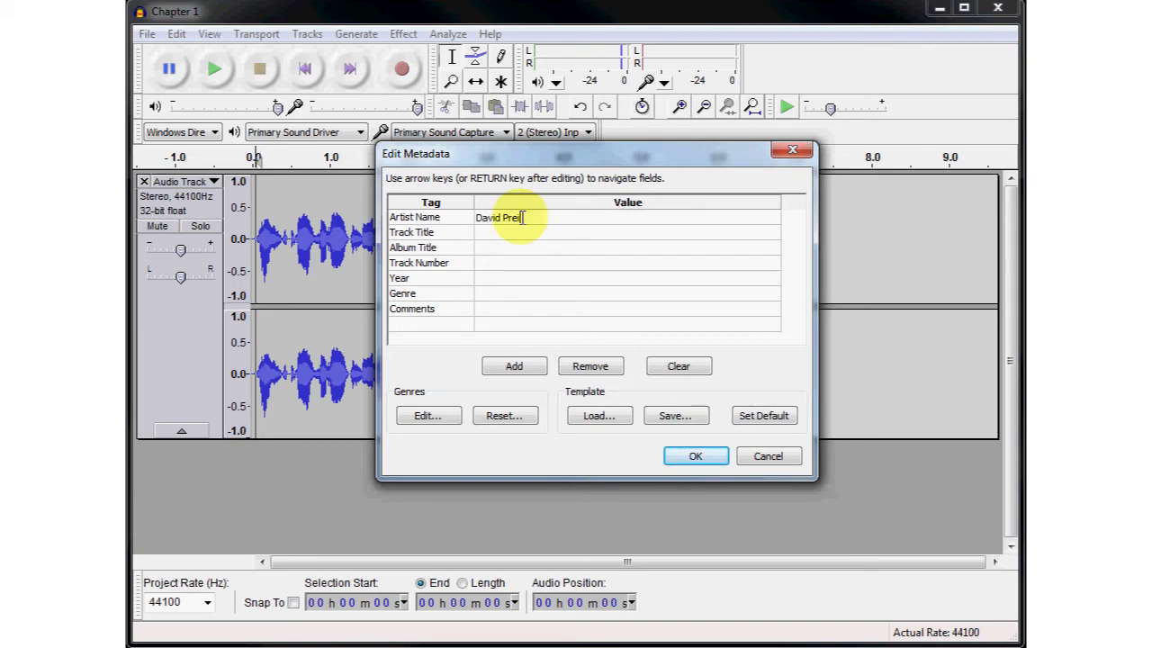
{"action": "type", "text": "sner"}
{"action": "key", "text": "Return"}
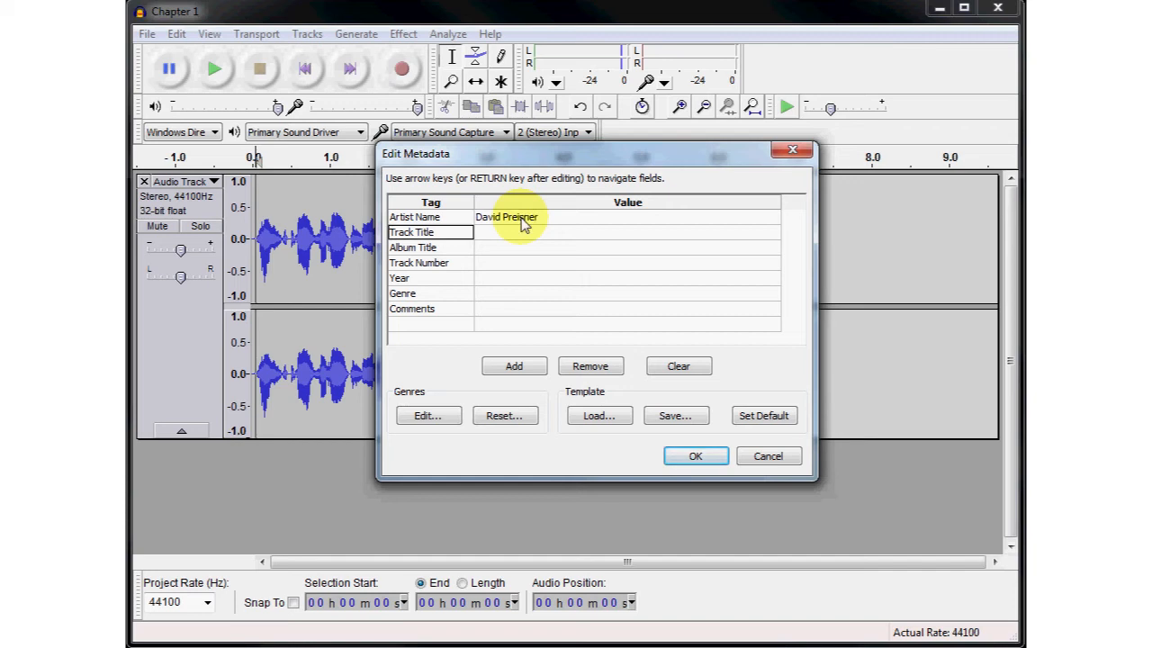
{"action": "key", "text": "Right"}
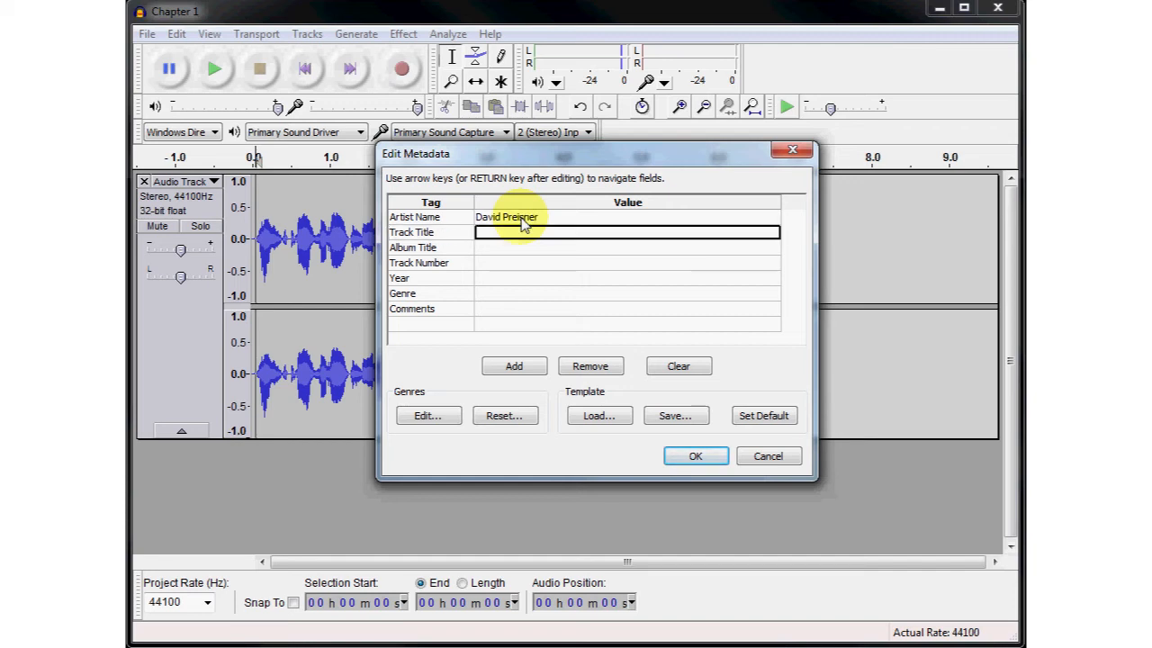
{"action": "type", "text": "Chapt"}
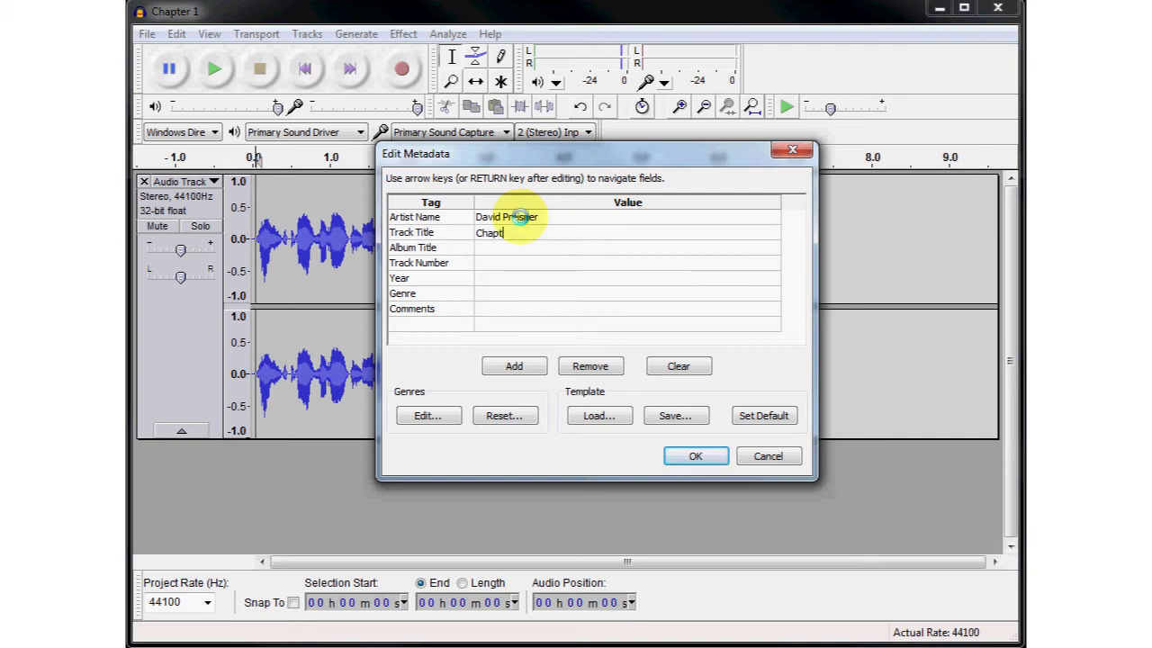
{"action": "type", "text": "er 1"}
{"action": "key", "text": "Return"}
Enter True Americans as the album title in the export metadata.
{"action": "key", "text": "Right"}
{"action": "key", "text": "F2"}
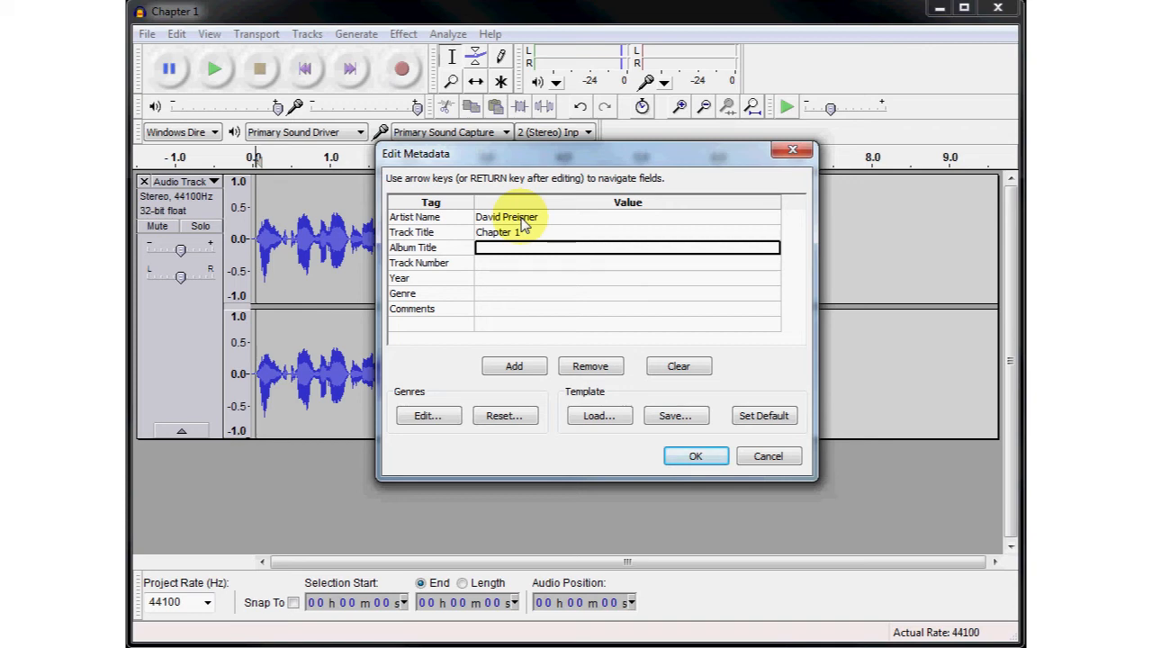
{"action": "type", "text": "Tru"}
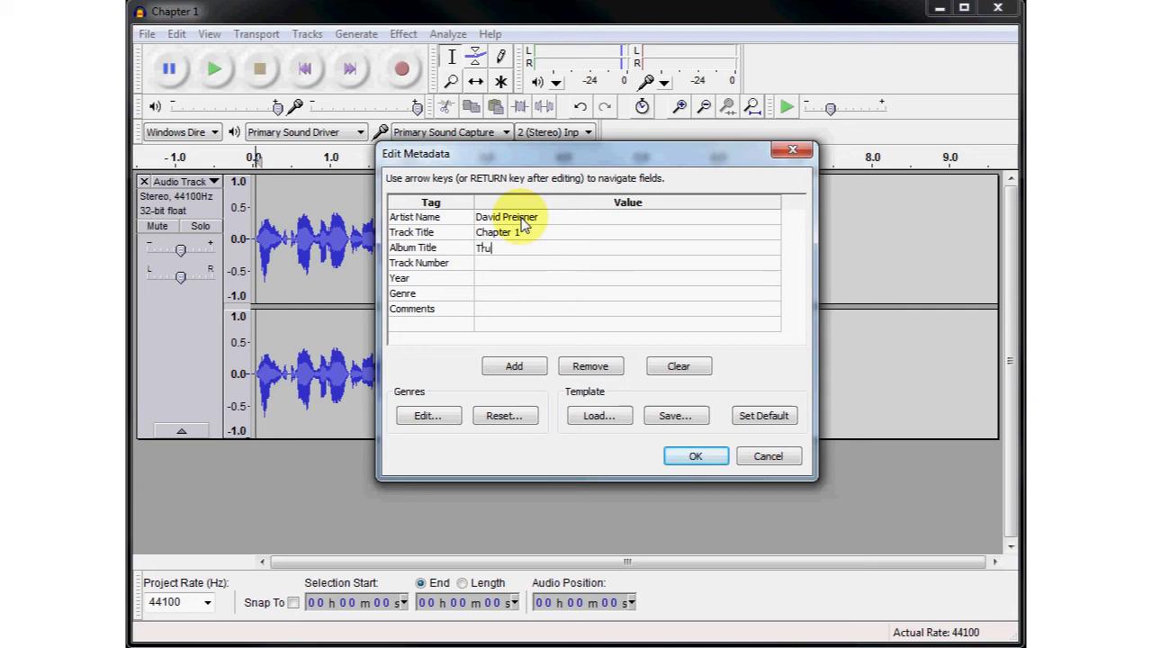
{"action": "type", "text": "e American"}
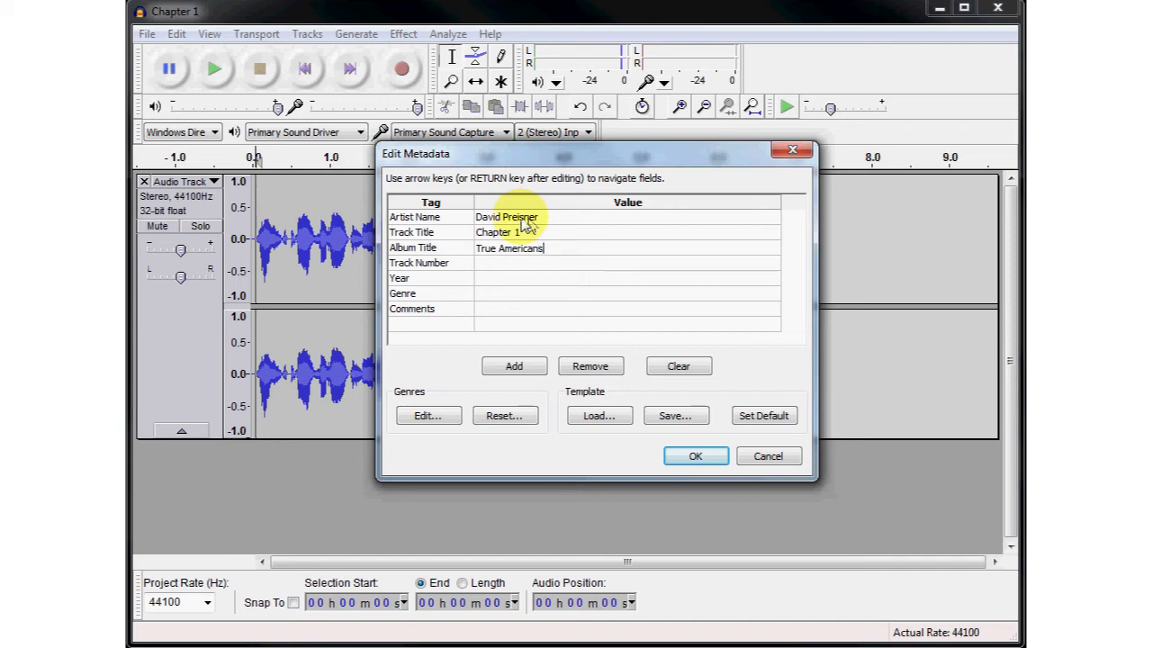
Correct the album title to True American and set the year to 2012 in the export metadata.
{"action": "left_click", "coordinate": [501, 279]}
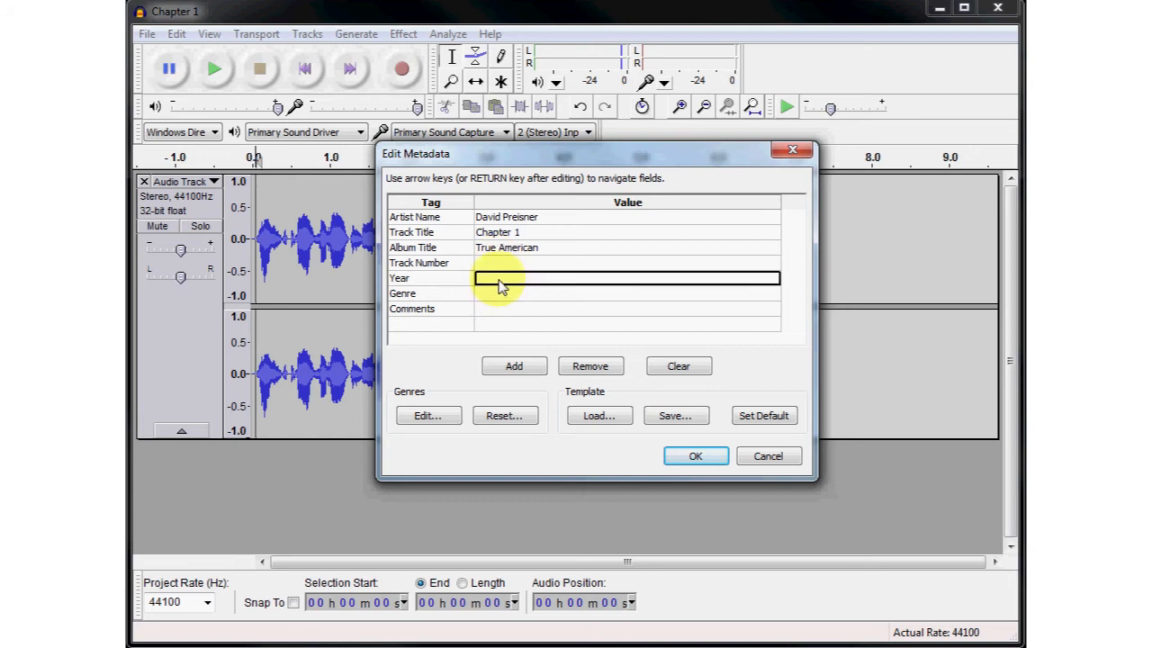
{"action": "type", "text": "20"}
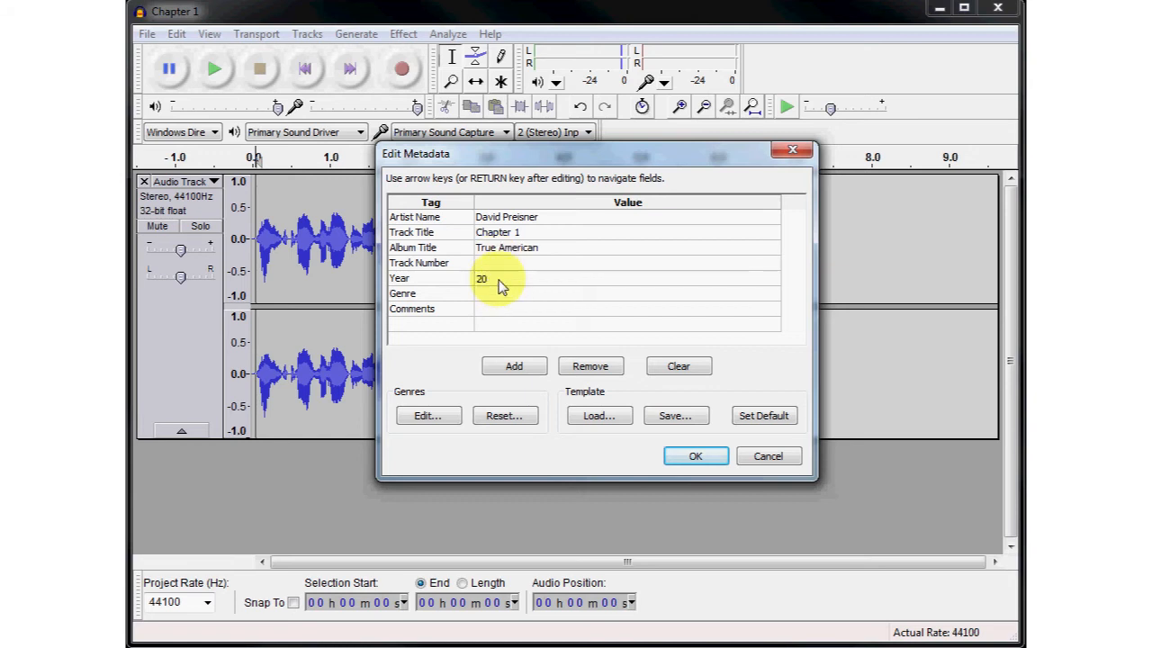
{"action": "type", "text": "12"}
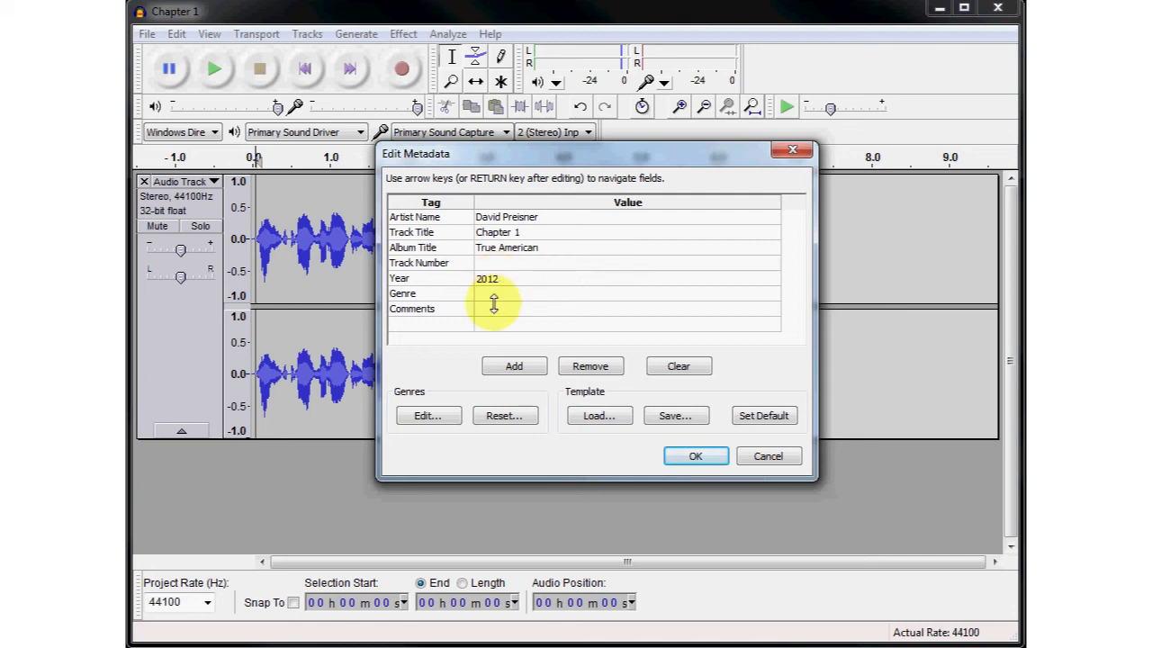
Leave the genre and comments blank and accept the metadata to export the MP3.
{"action": "left_click", "coordinate": [494, 306]}
{"action": "left_click", "coordinate": [493, 297]}
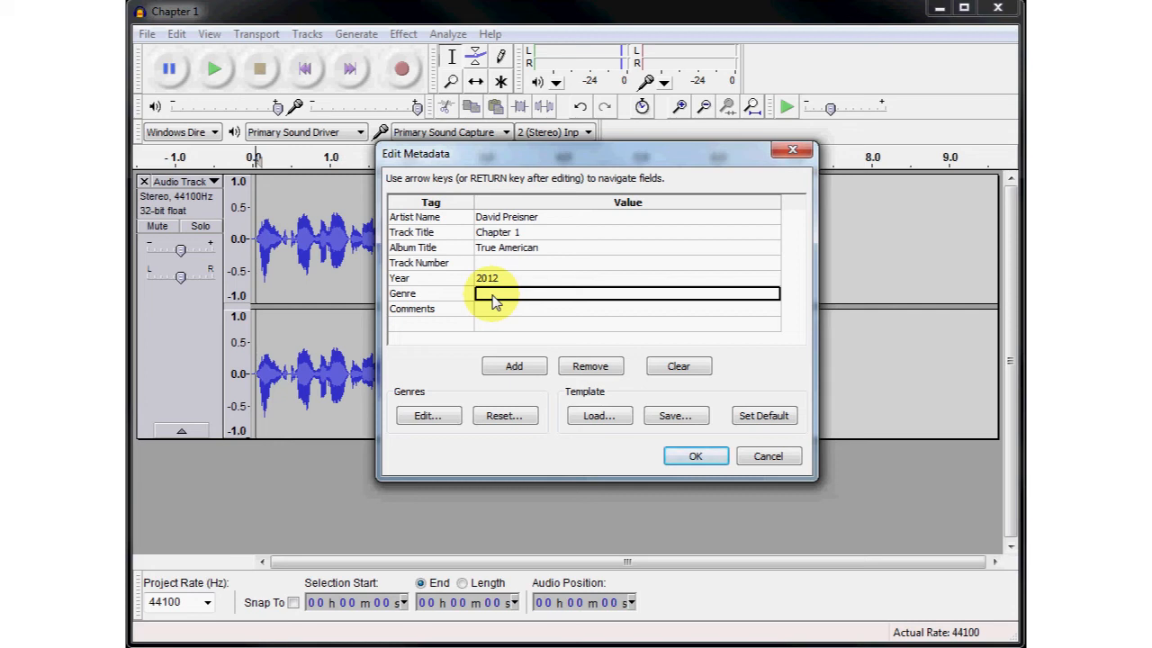
{"action": "left_click", "coordinate": [431, 326]}
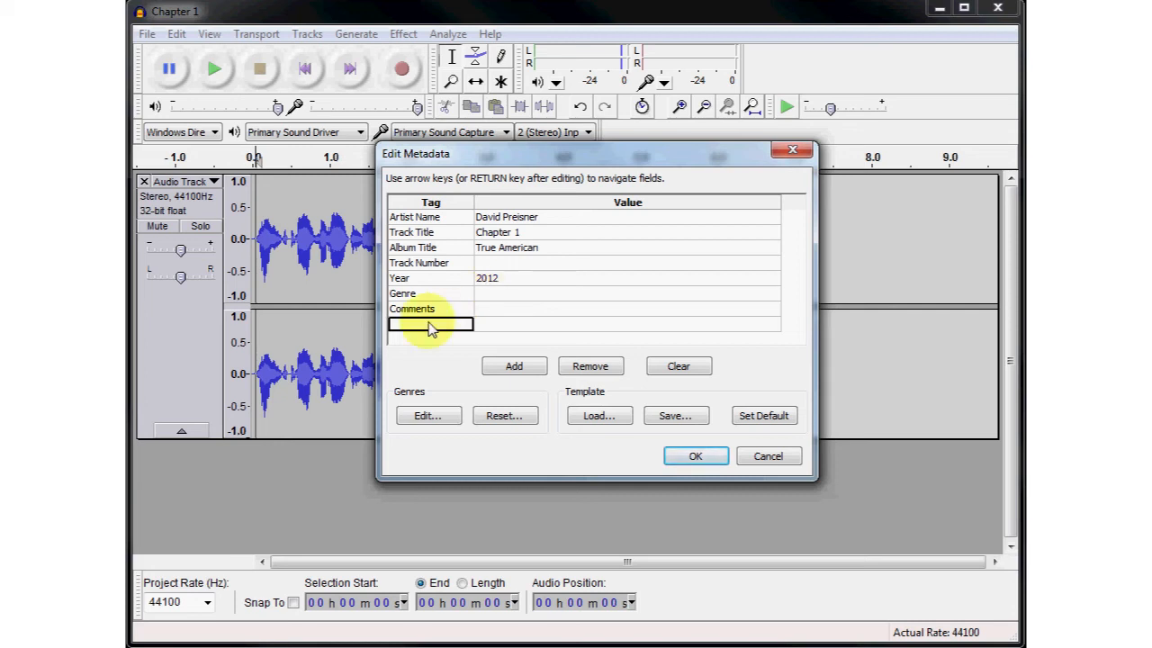
{"action": "left_click", "coordinate": [502, 297]}
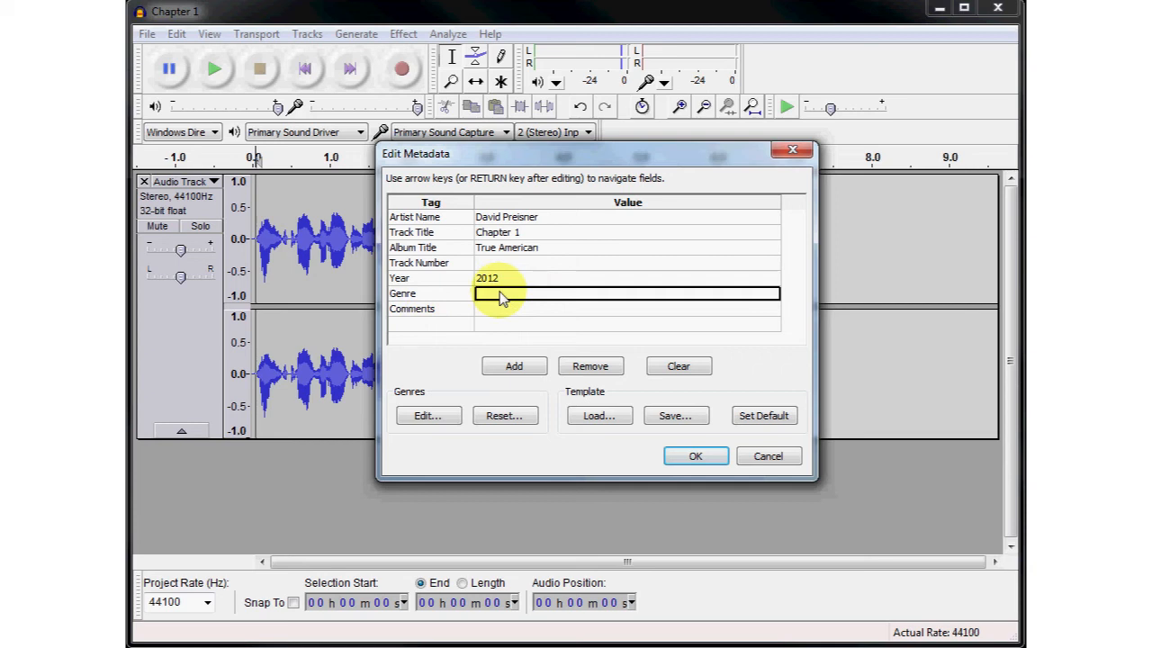
{"action": "left_click", "coordinate": [502, 312]}
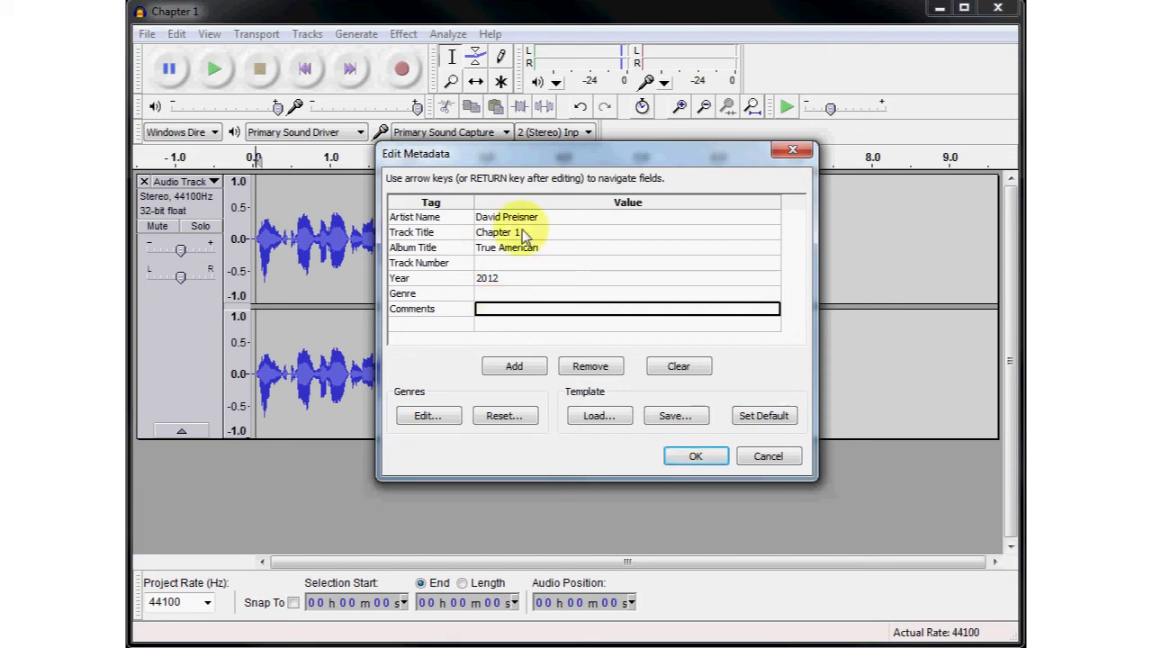
{"action": "left_click", "coordinate": [696, 456]}
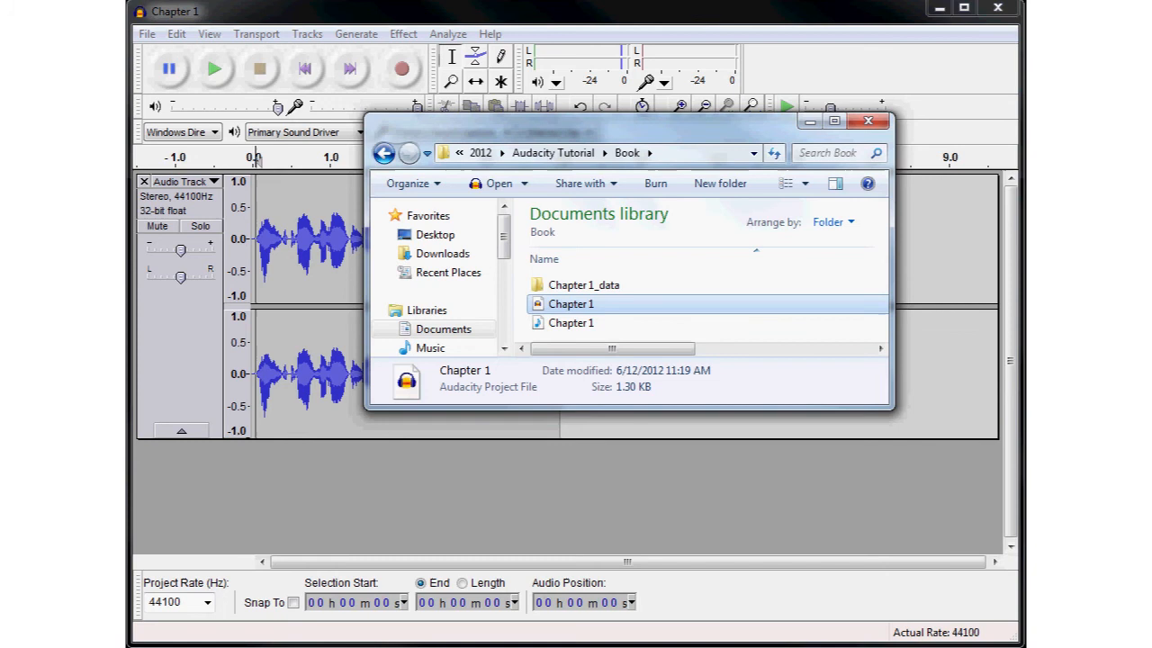
Switch to the Book folder in Windows Explorer, select the Chapter 1 MP3, and enlarge the window to examine its artist and album details.
{"action": "left_click", "coordinate": [572, 323]}
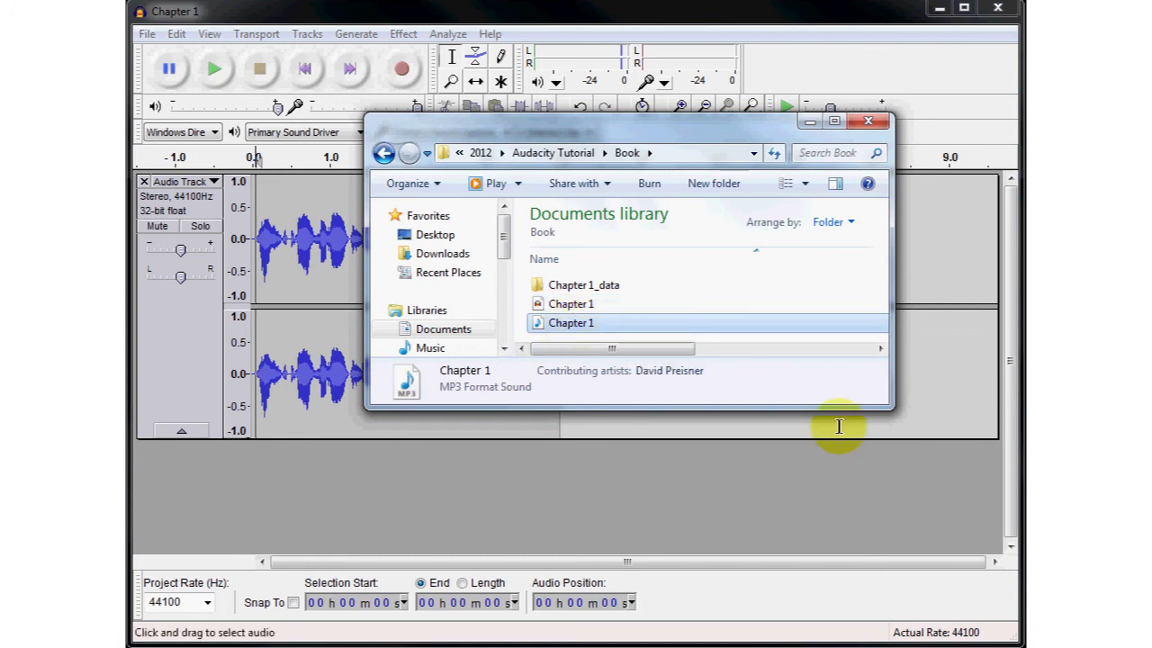
{"action": "left_click_drag", "start_coordinate": [792, 410], "coordinate": [792, 500]}
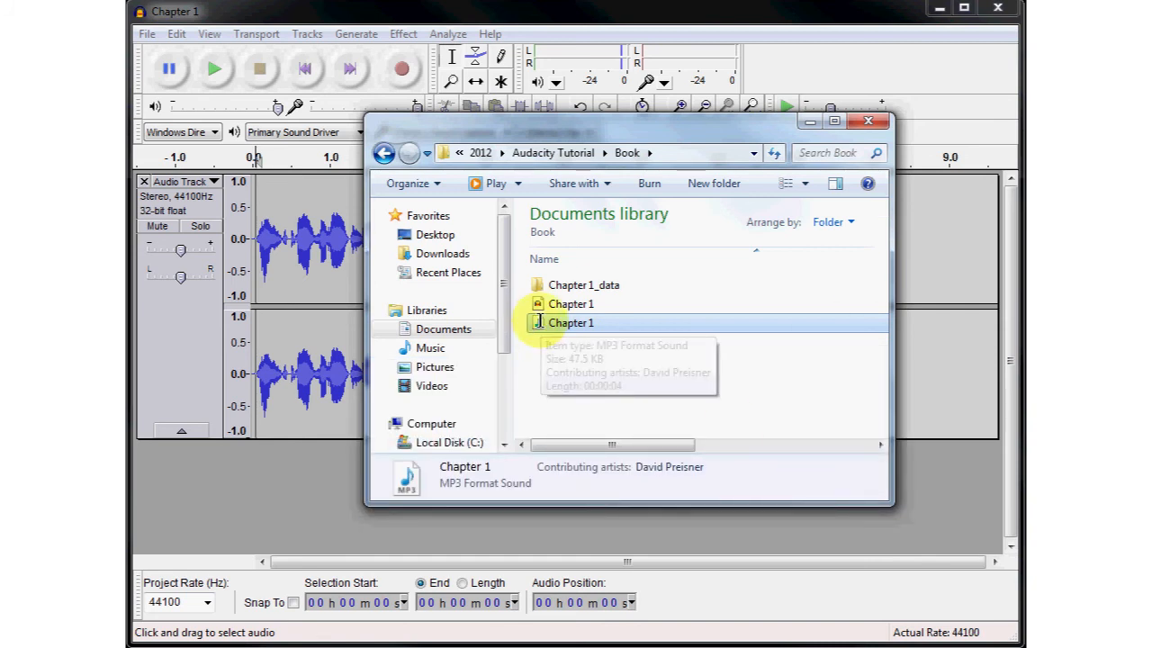
{"action": "left_click_drag", "start_coordinate": [894, 330], "coordinate": [972, 329]}
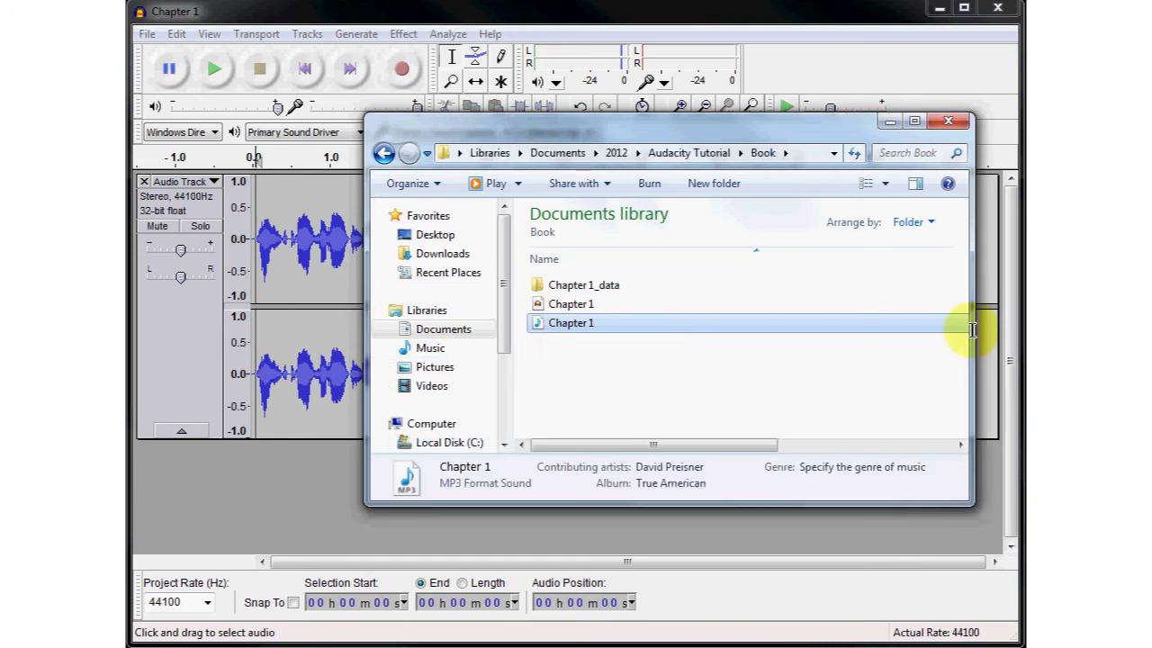
{"action": "left_click_drag", "start_coordinate": [365, 314], "coordinate": [218, 314]}
{"action": "left_click", "coordinate": [495, 466]}
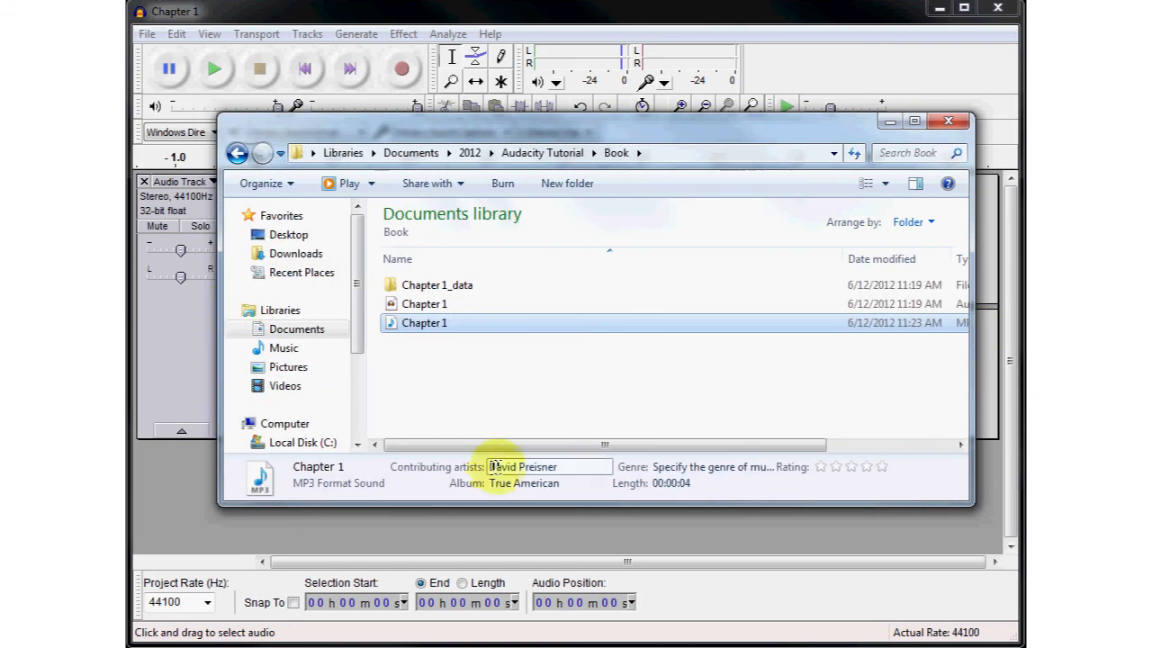
{"action": "left_click", "coordinate": [497, 483]}
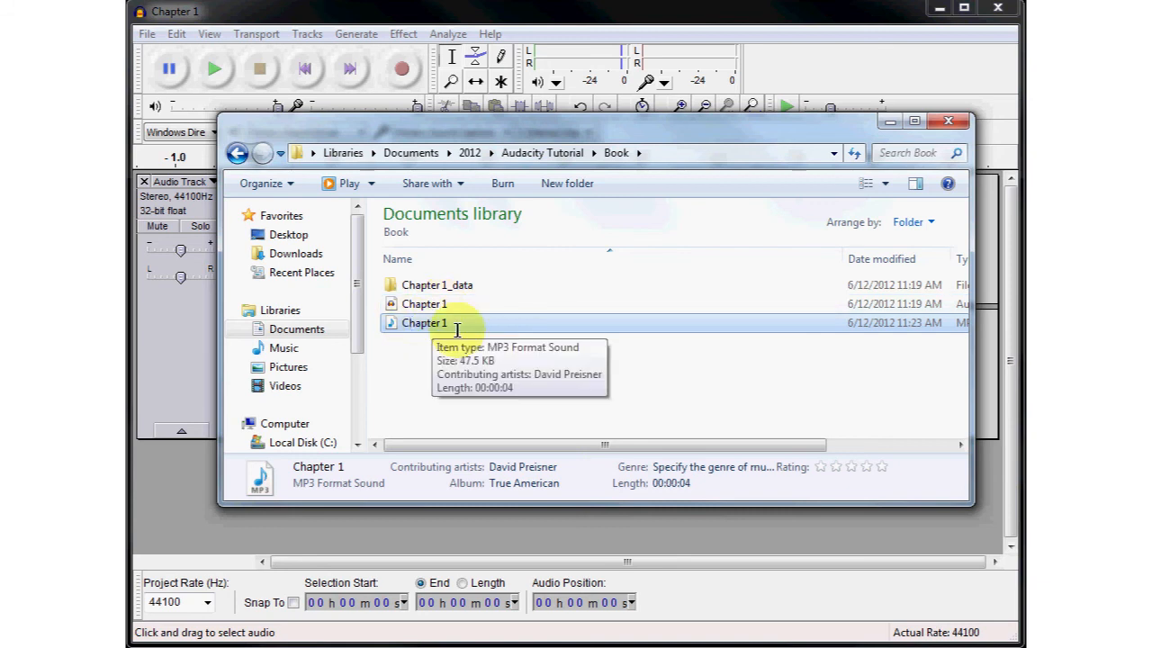
Go up to the Audacity Tutorial folder and rename the Book folder as Book - True American.
{"action": "left_click", "coordinate": [616, 153]}
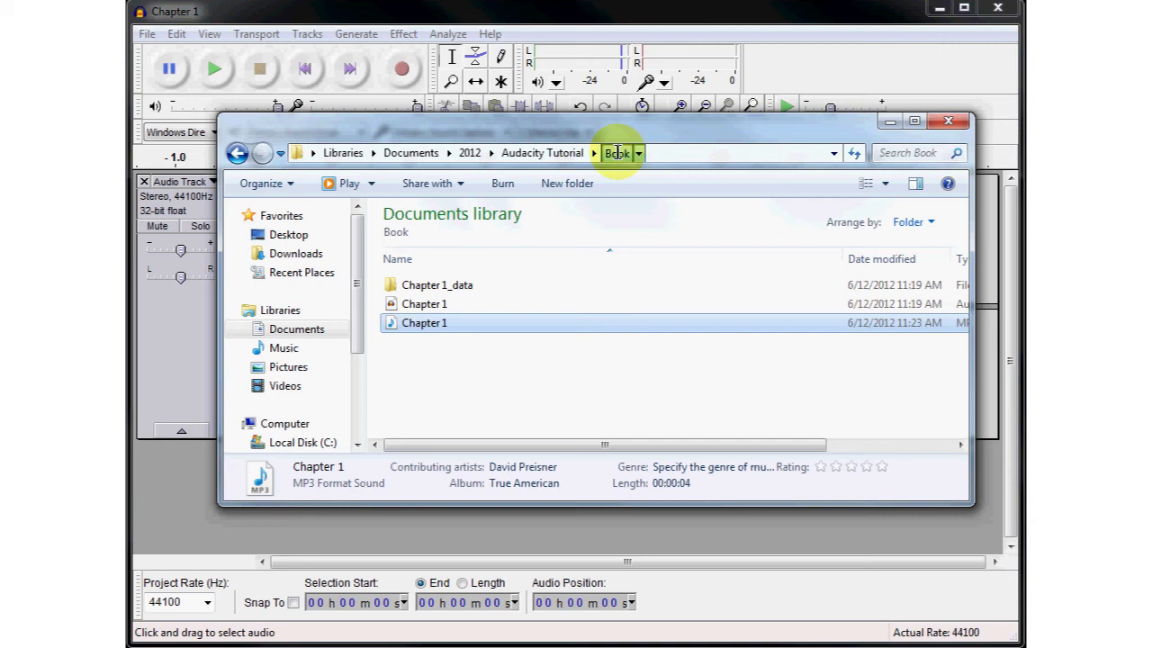
{"action": "left_click", "coordinate": [580, 153]}
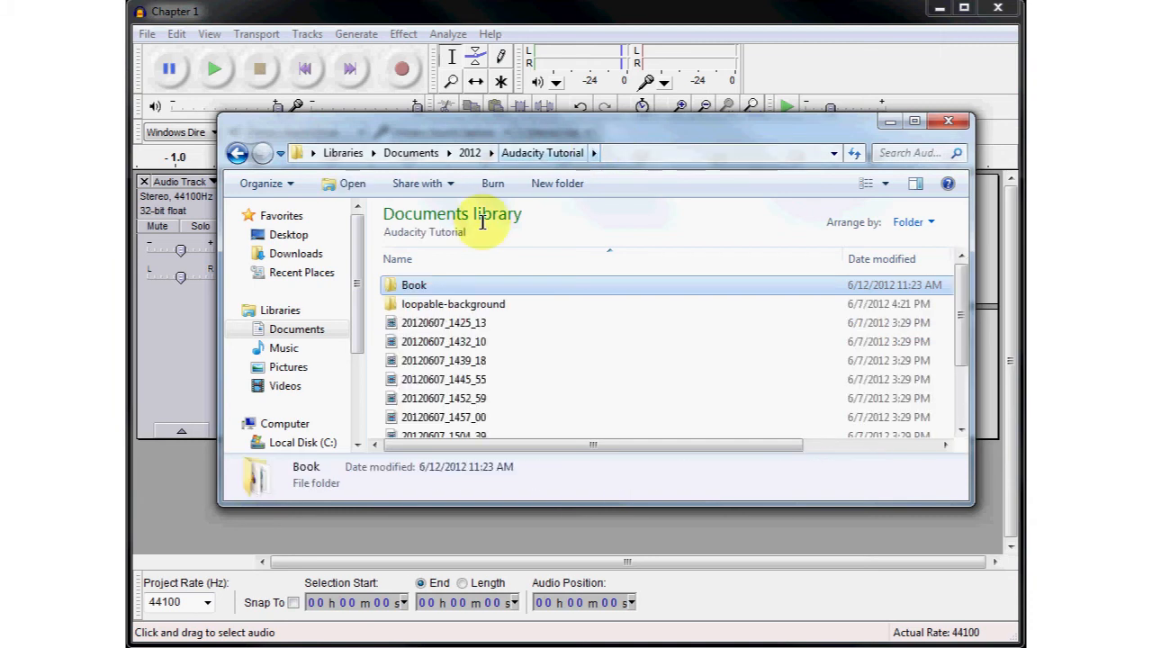
{"action": "left_click", "coordinate": [412, 285]}
{"action": "type", "text": "T"}
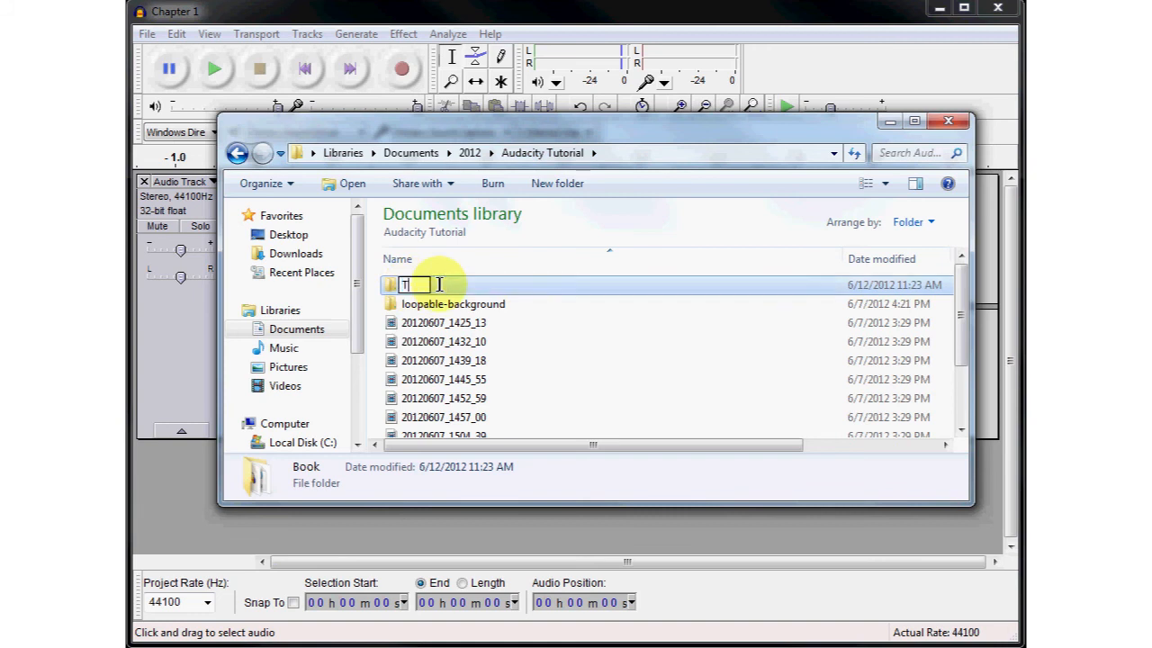
{"action": "type", "text": "reu"}
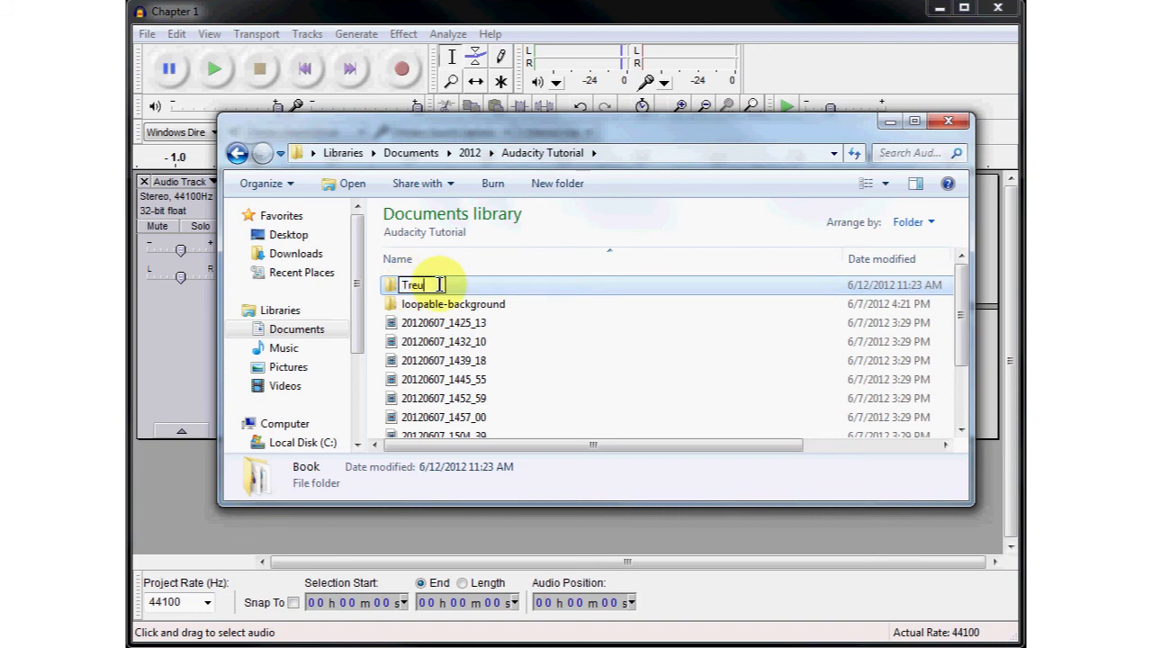
{"action": "key", "text": "BackSpace"}
{"action": "key", "text": "BackSpace"}
{"action": "key", "text": "BackSpace"}
{"action": "key", "text": "BackSpace"}
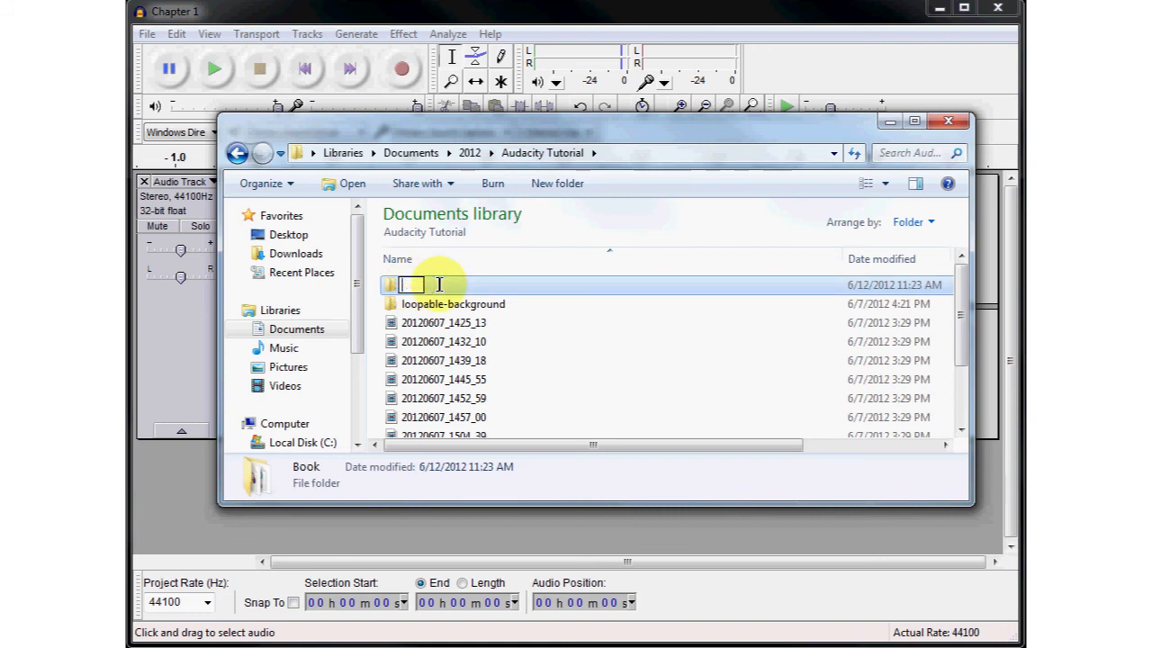
{"action": "type", "text": "Book -"}
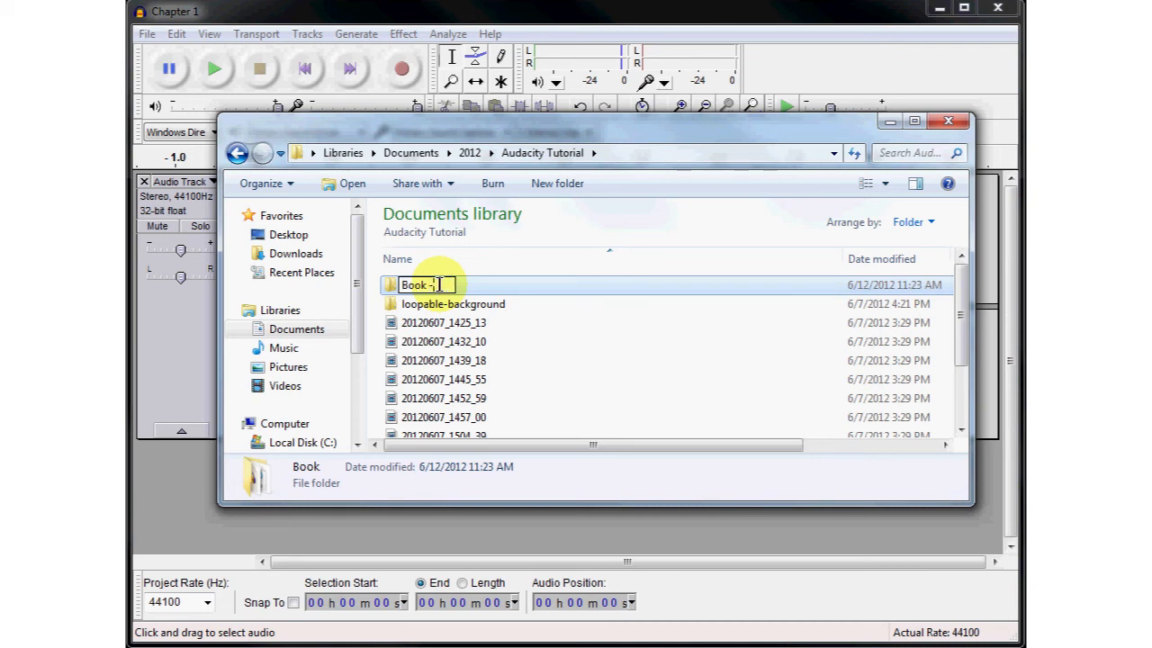
{"action": "type", "text": " True Am"}
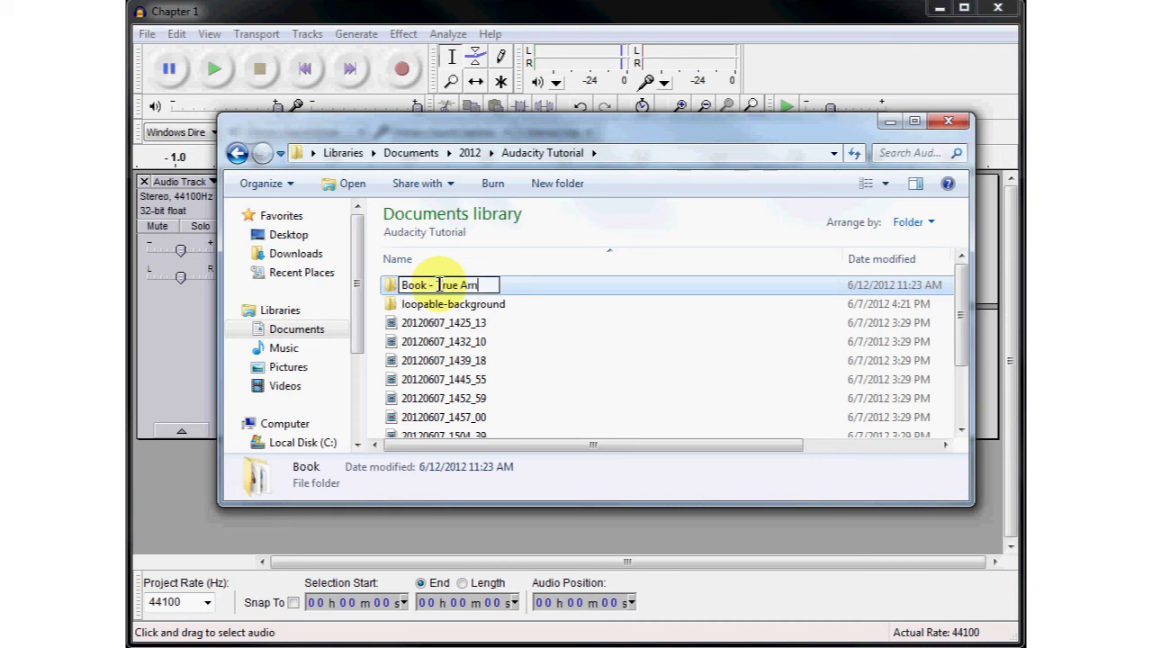
{"action": "type", "text": "erican"}
{"action": "left_click", "coordinate": [398, 303]}
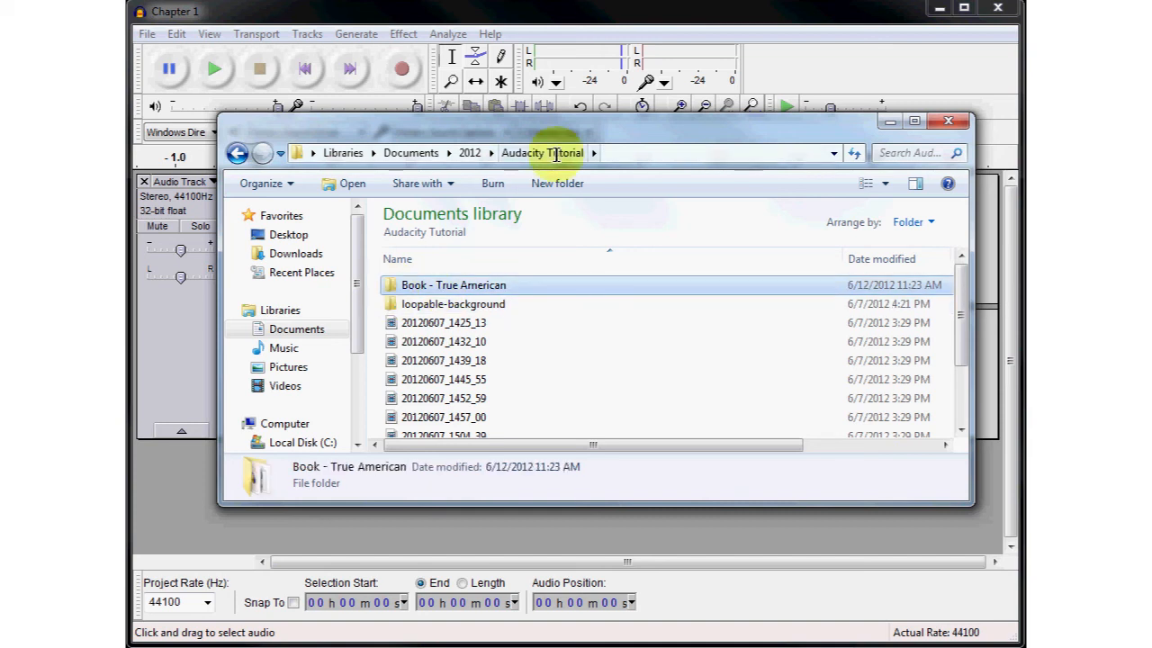
Go up to the 2012 folder, then return through Audacity Tutorial into the Book - True American folder.
{"action": "left_click", "coordinate": [470, 153]}
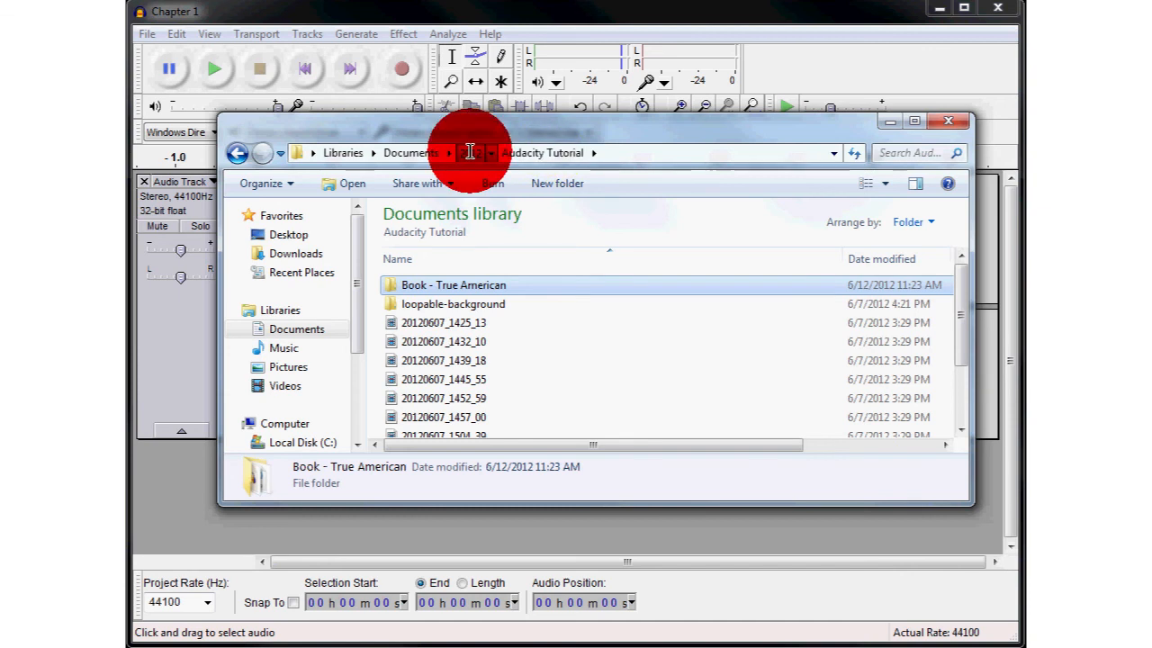
{"action": "left_click", "coordinate": [408, 155]}
{"action": "double_click", "coordinate": [388, 315]}
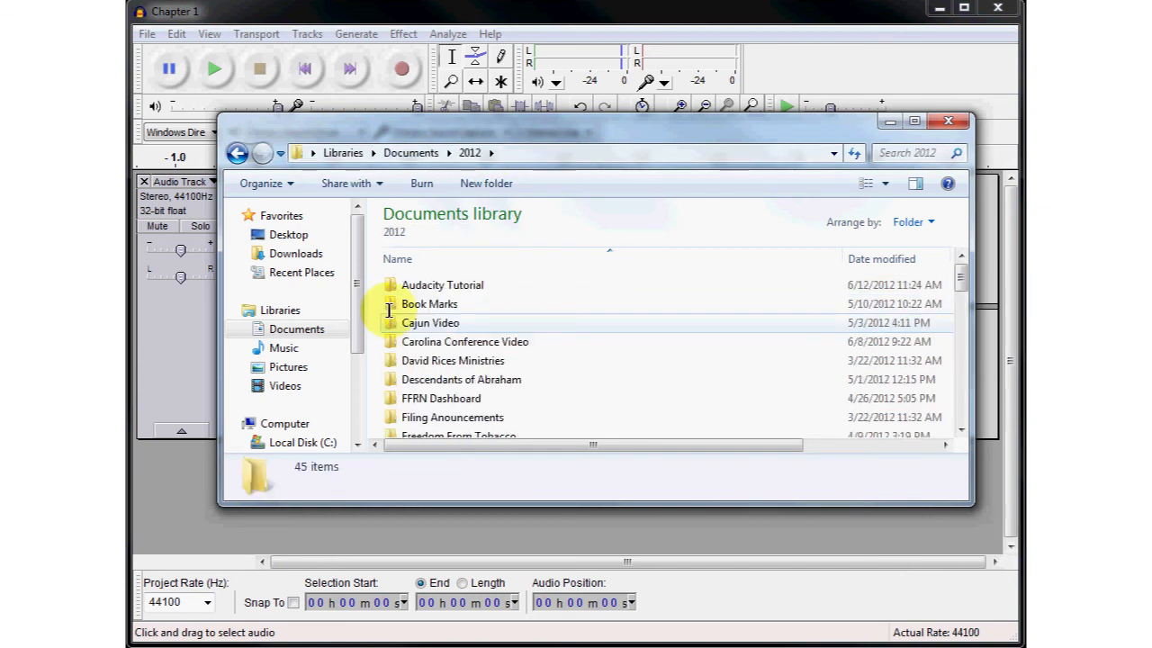
{"action": "left_click", "coordinate": [394, 286]}
{"action": "double_click", "coordinate": [394, 287]}
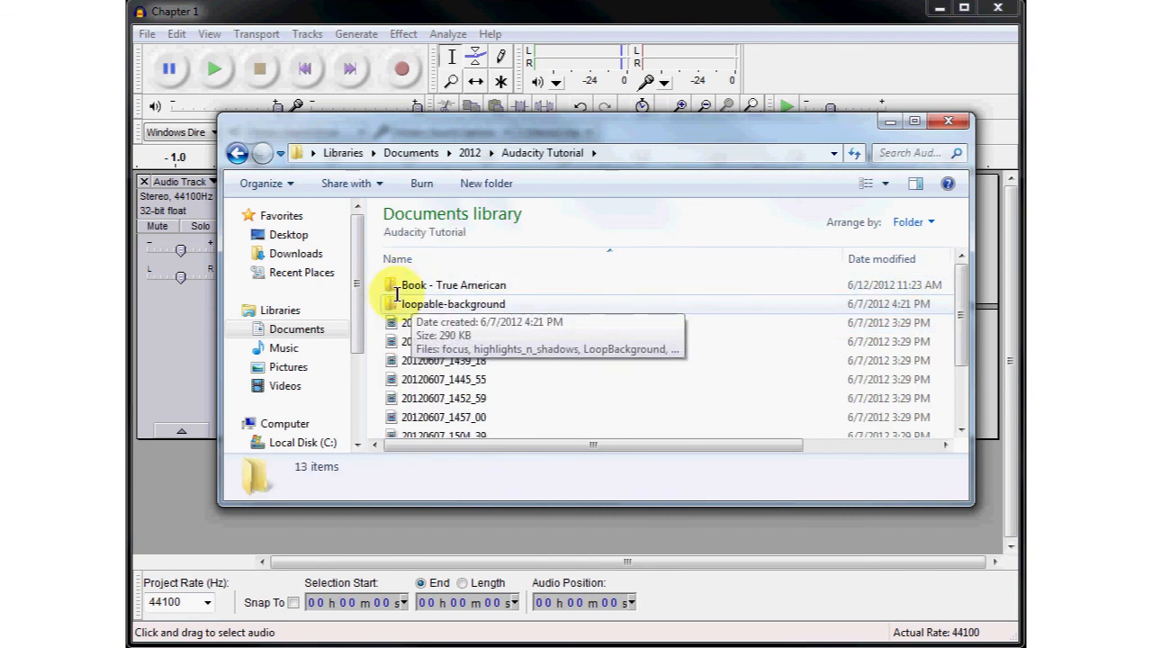
{"action": "double_click", "coordinate": [393, 285]}
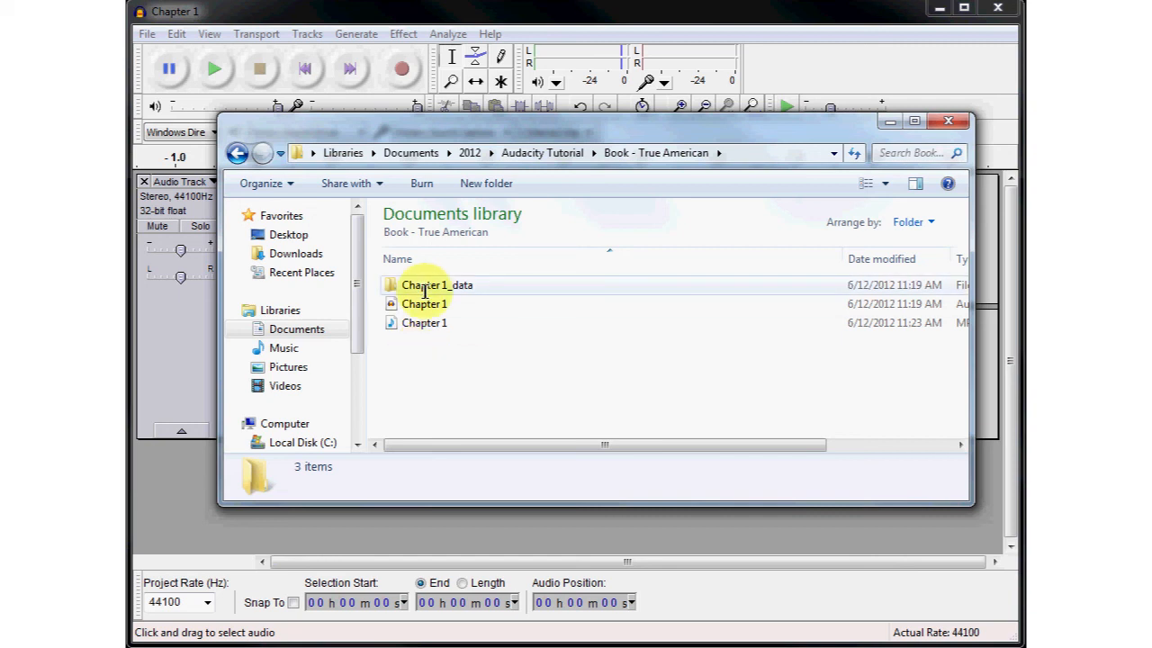
Create a new folder named MP3s inside Book - True American.
{"action": "right_click", "coordinate": [396, 350]}
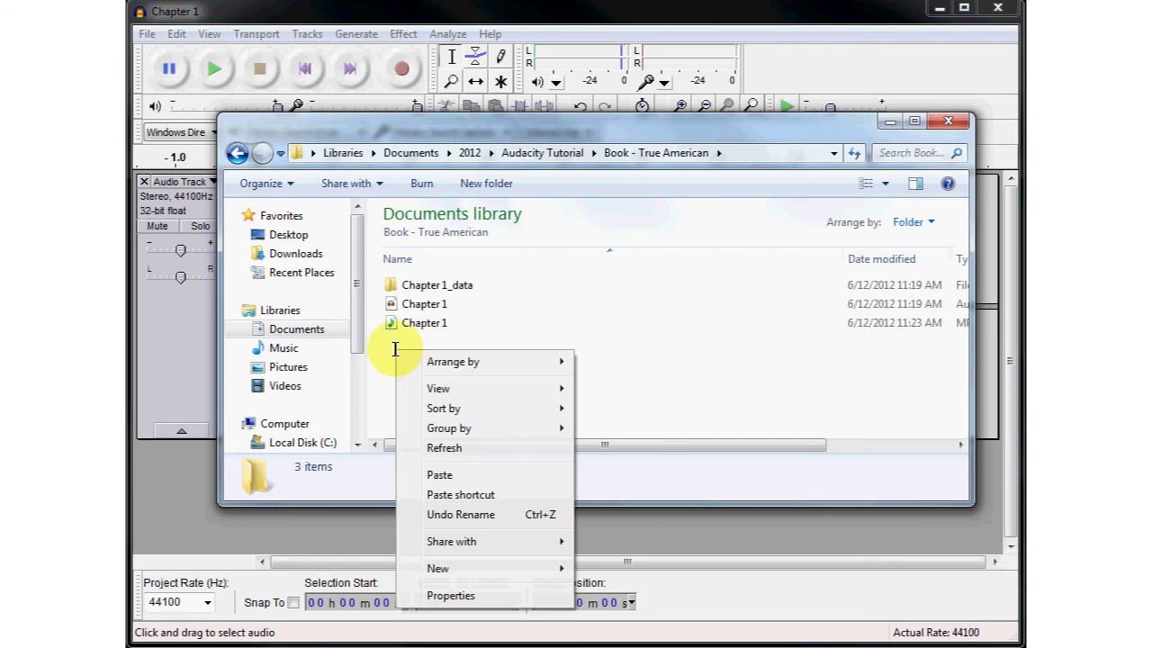
{"action": "mouse_move", "coordinate": [476, 570]}
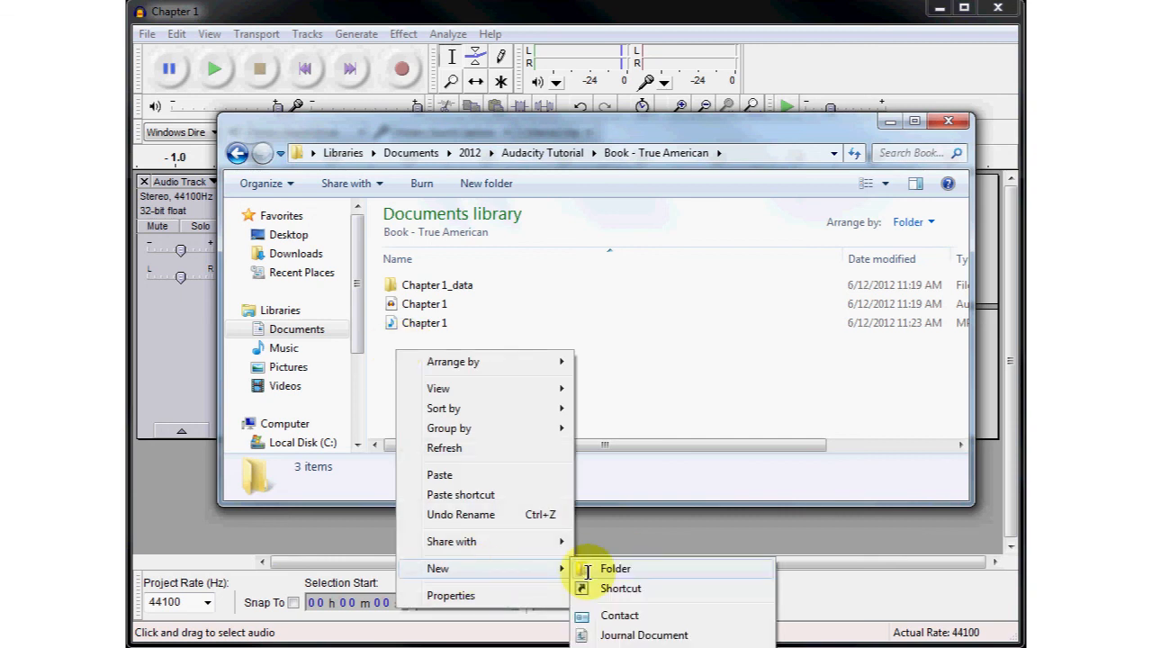
{"action": "left_click", "coordinate": [599, 568]}
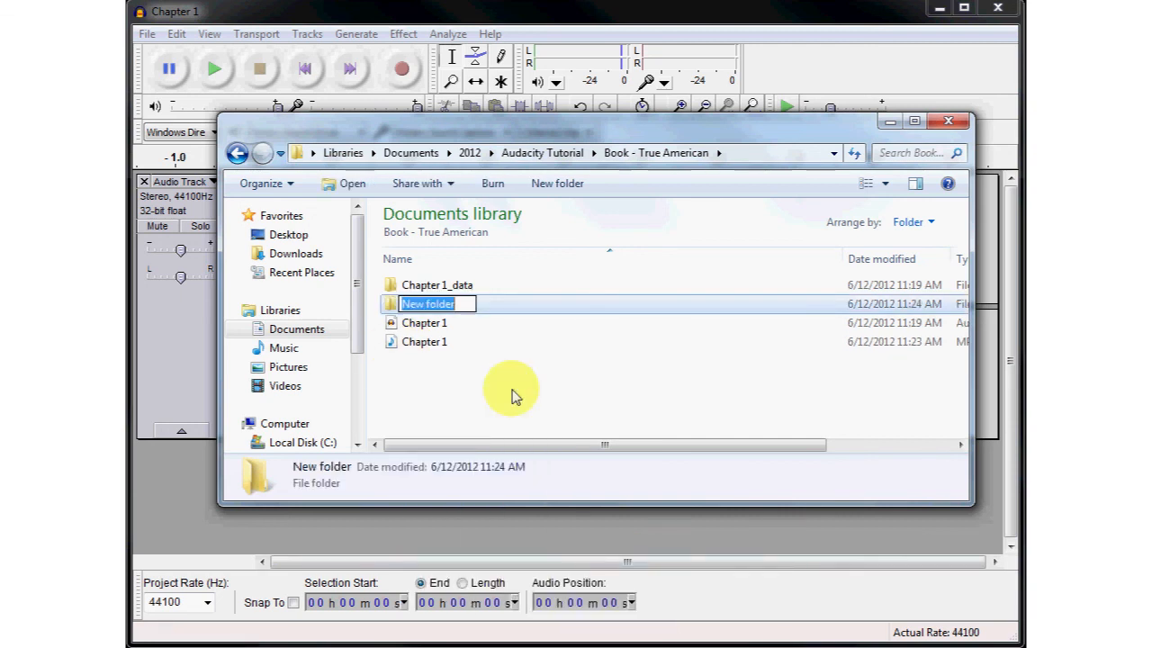
{"action": "type", "text": "MP"}
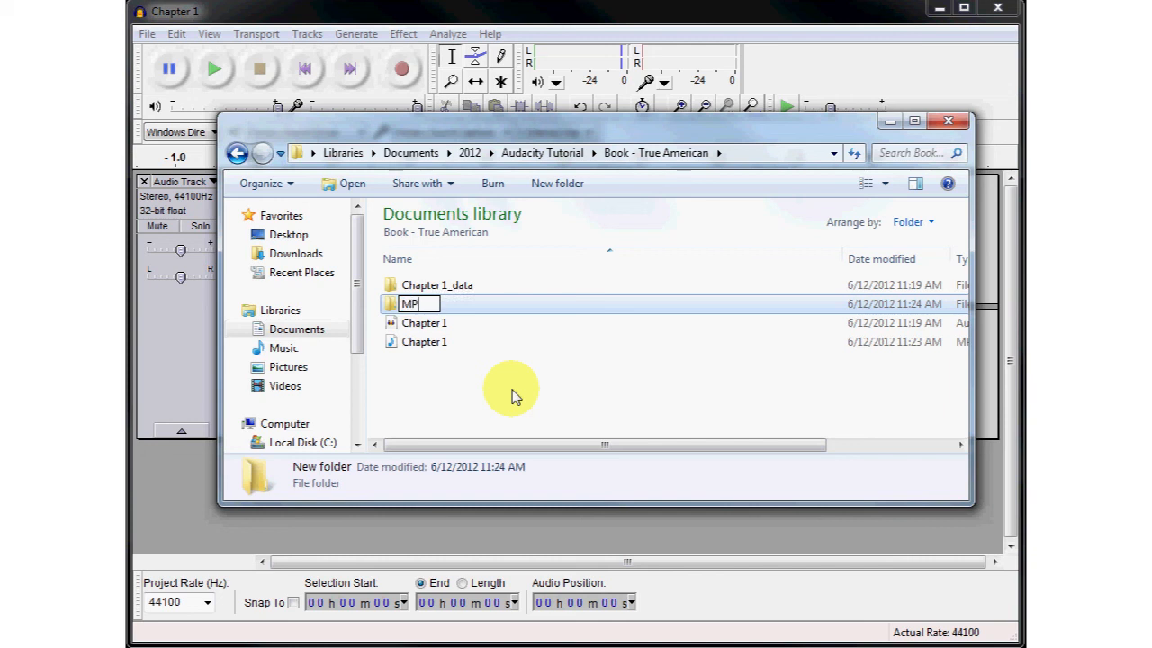
{"action": "type", "text": "3s"}
{"action": "left_click", "coordinate": [407, 362]}
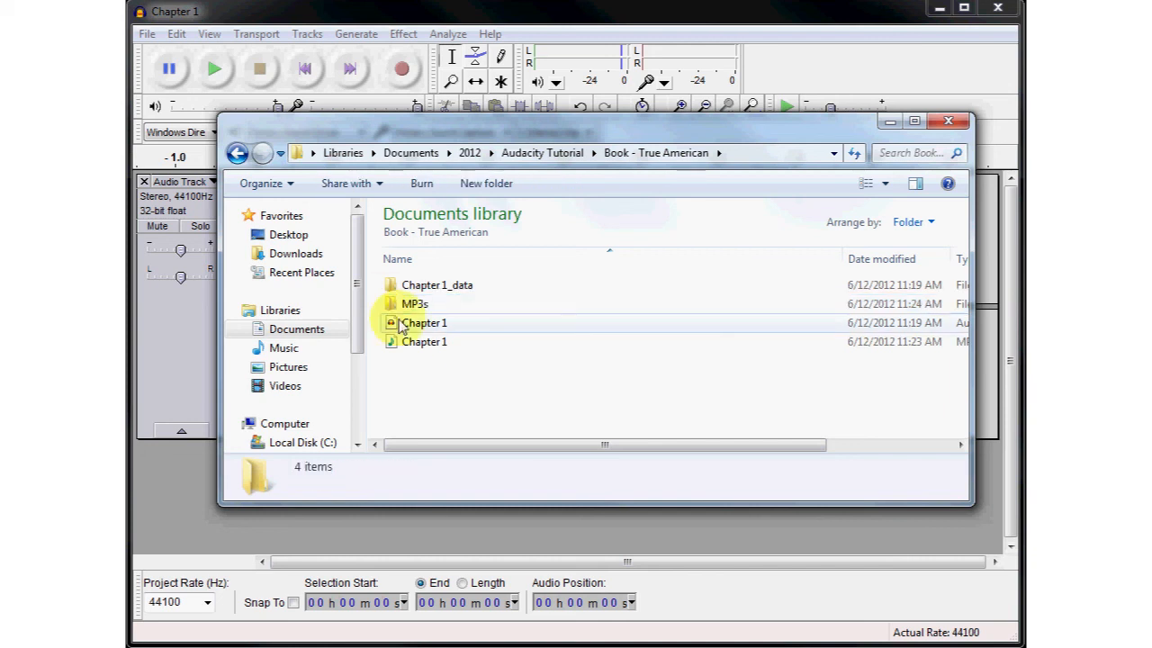
Move the Chapter 1 MP3 into the MP3s folder, check that folder's contents, and return to Book - True American.
{"action": "left_click_drag", "start_coordinate": [401, 341], "coordinate": [396, 305]}
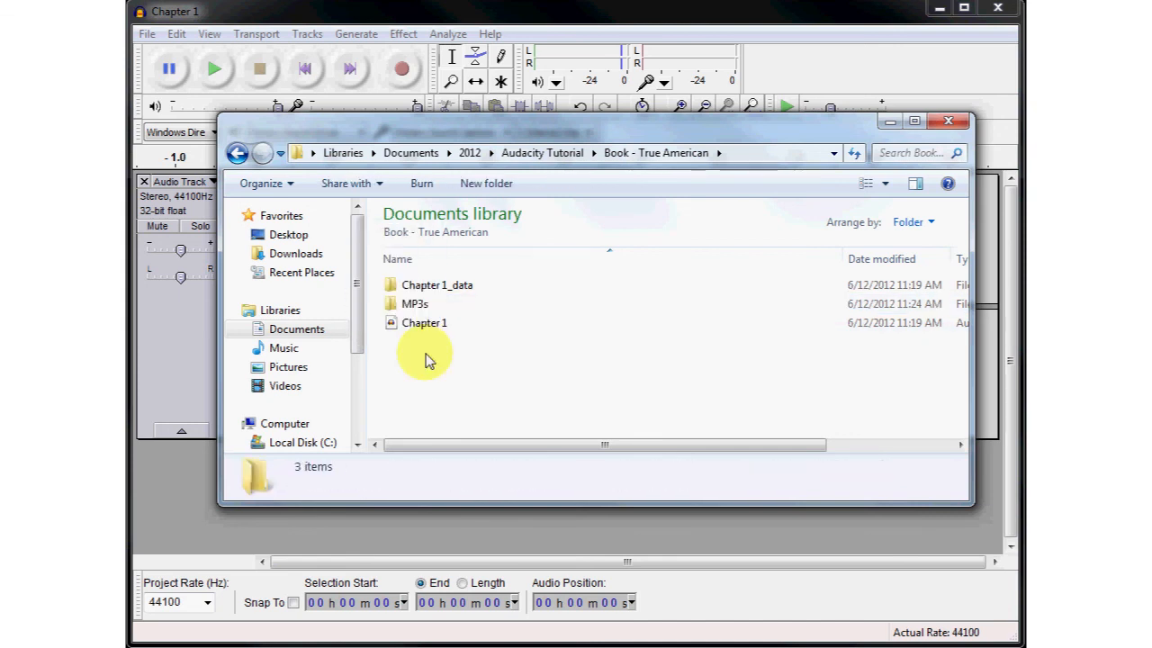
{"action": "double_click", "coordinate": [396, 305]}
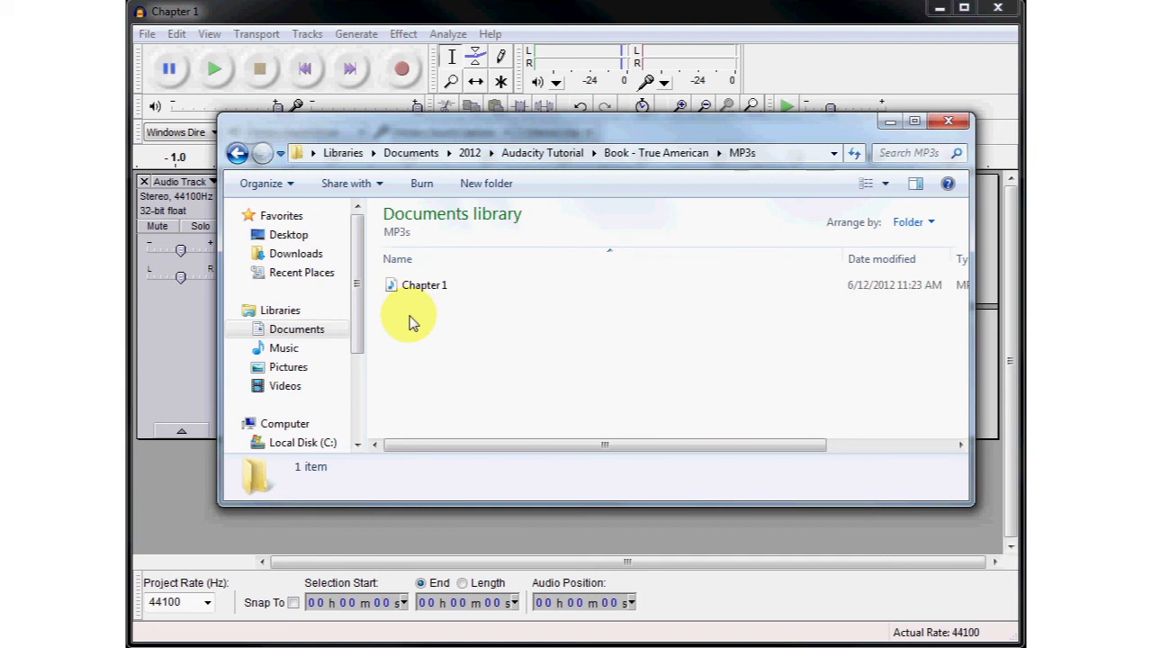
{"action": "left_click", "coordinate": [237, 155]}
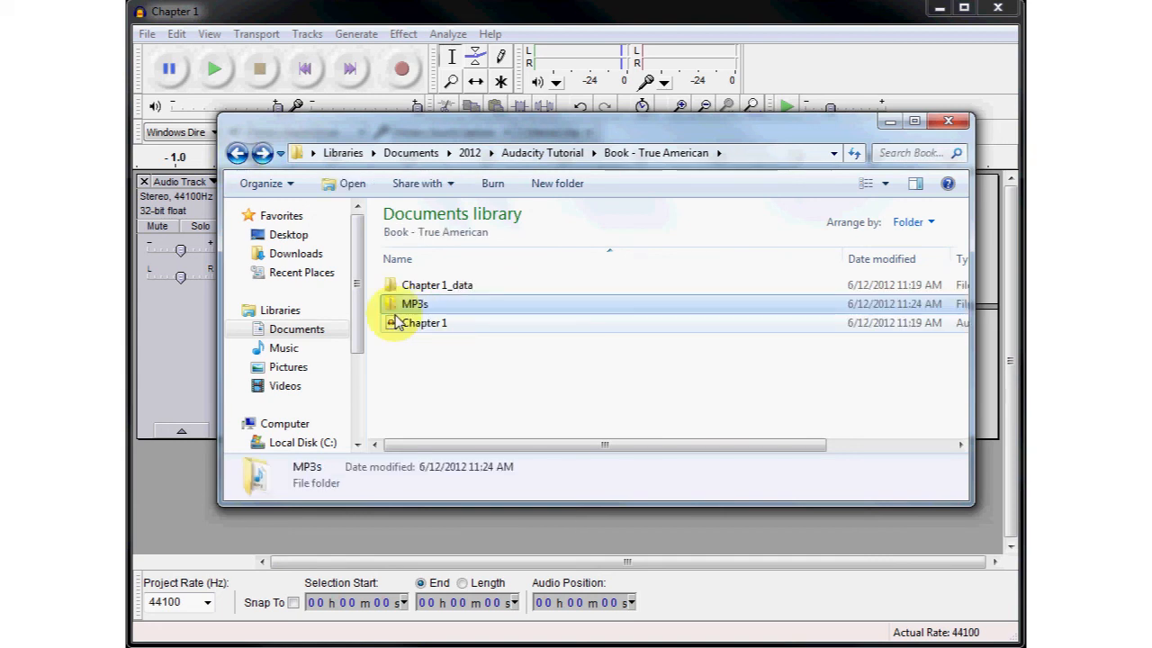